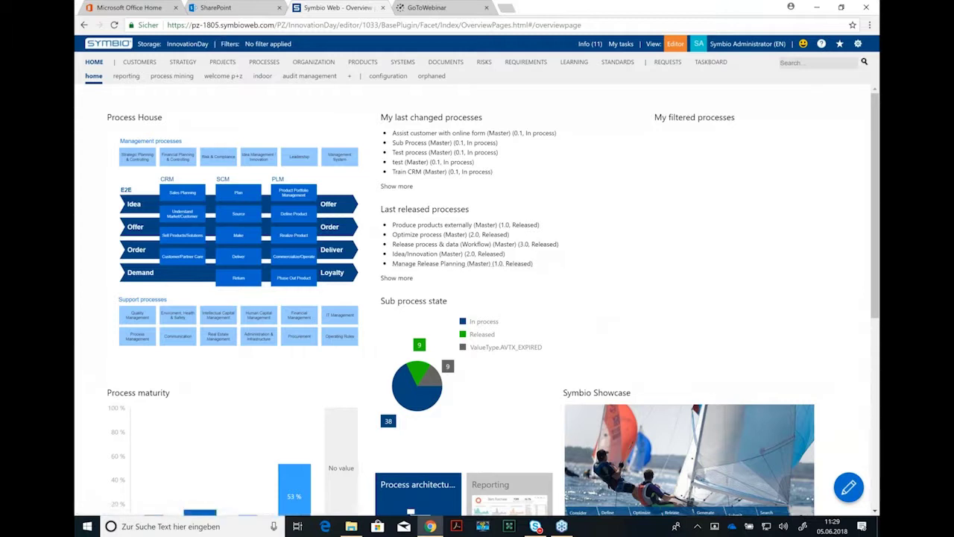
Step: Open the Projects architecture editor from the top navigation
{"action": "left_click", "coordinate": [223, 63]}
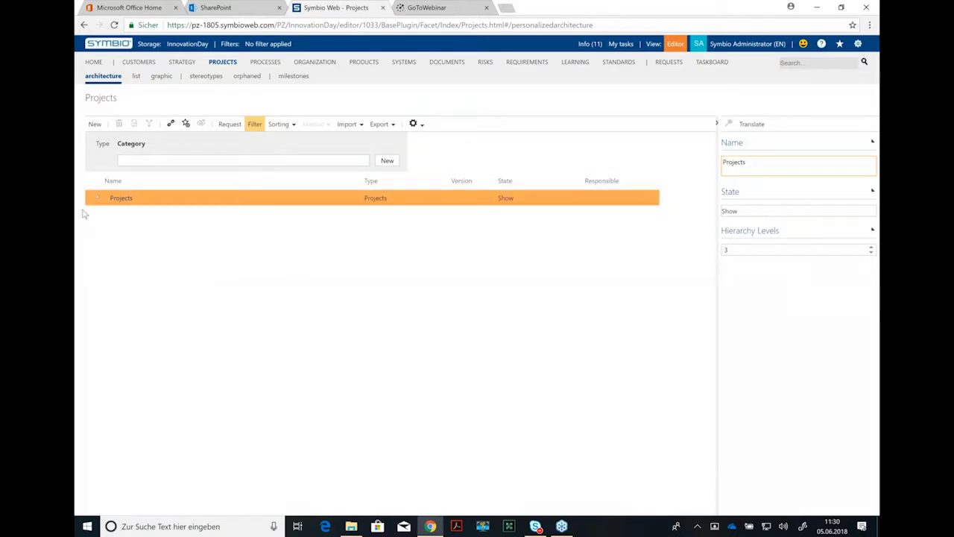
Step: Expand Building Projects down to 01_Starting up the project and open Perform the requirements analysis
{"action": "left_click", "coordinate": [97, 197]}
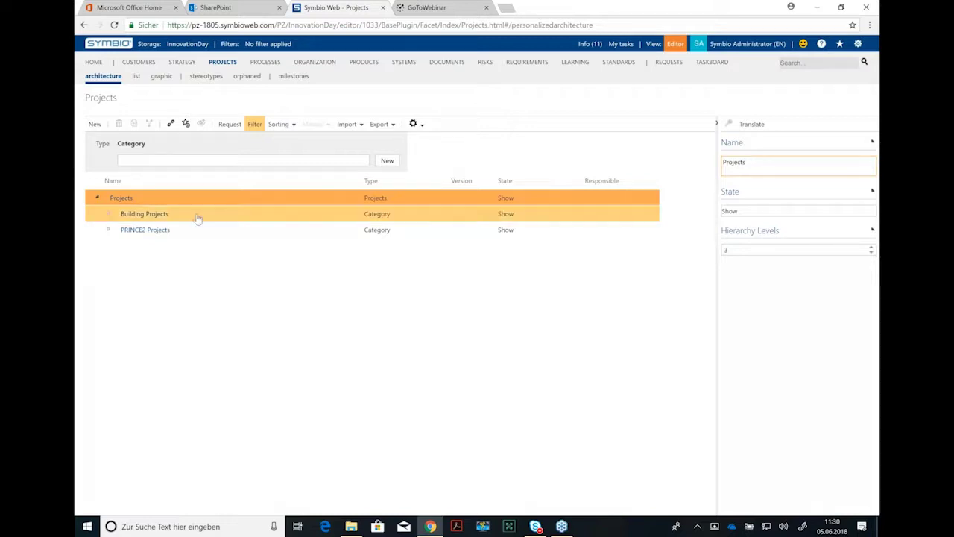
{"action": "left_click", "coordinate": [108, 213]}
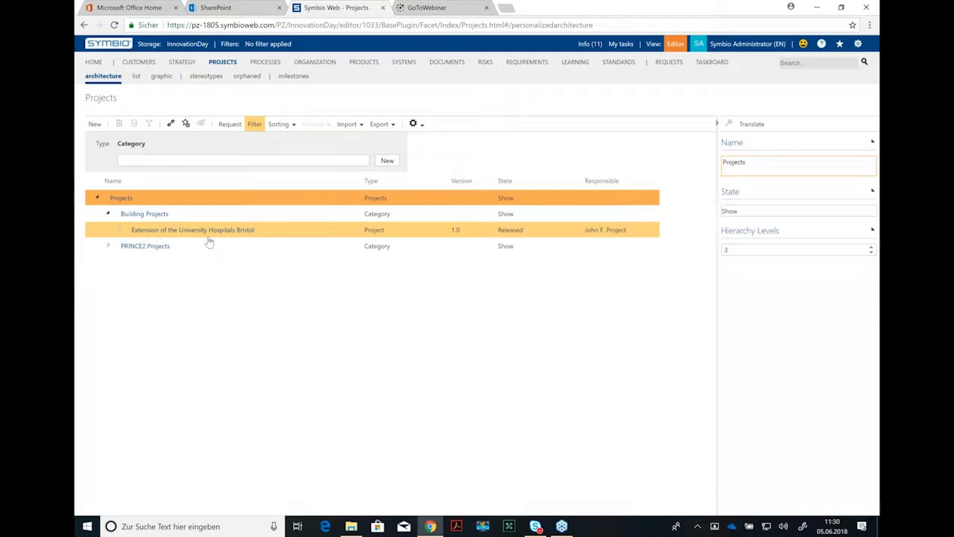
{"action": "left_click", "coordinate": [120, 232]}
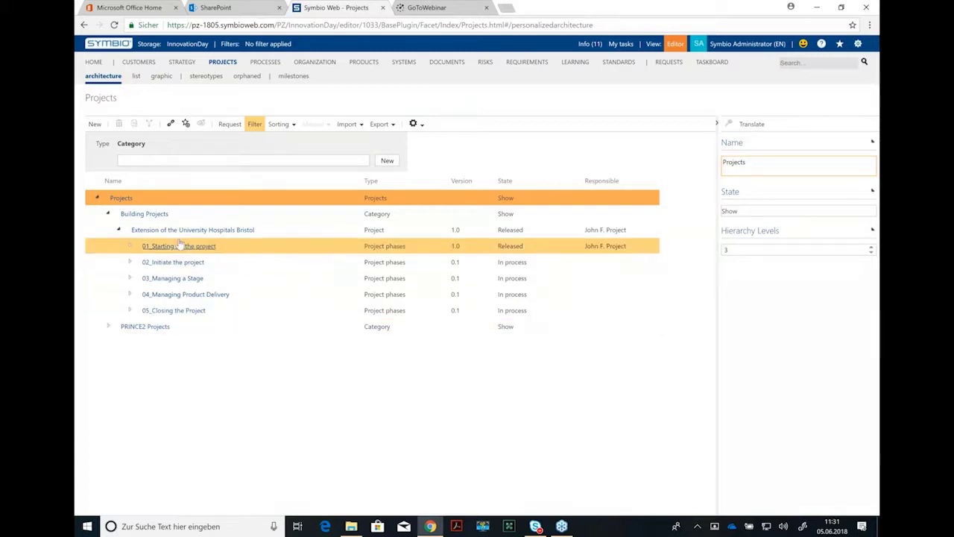
{"action": "left_click", "coordinate": [129, 246]}
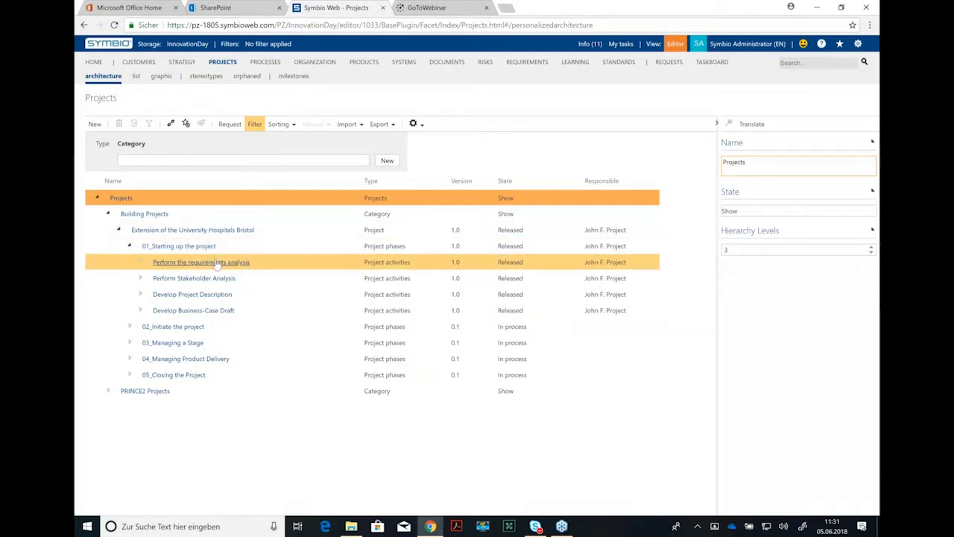
{"action": "left_click", "coordinate": [216, 262]}
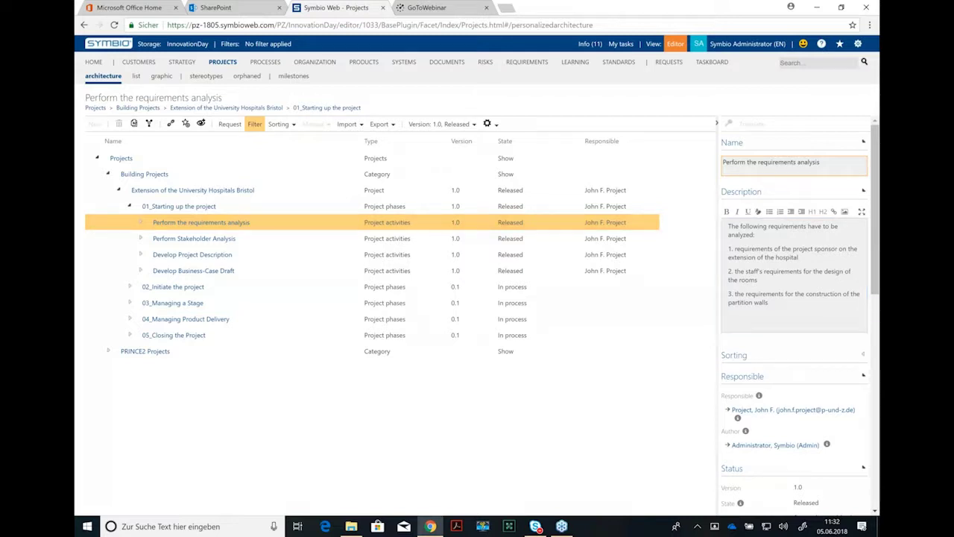
{"action": "scroll", "coordinate": [877, 278], "scroll_direction": "down", "scroll_amount": 1}
{"action": "scroll", "coordinate": [878, 278], "scroll_direction": "down", "scroll_amount": 2}
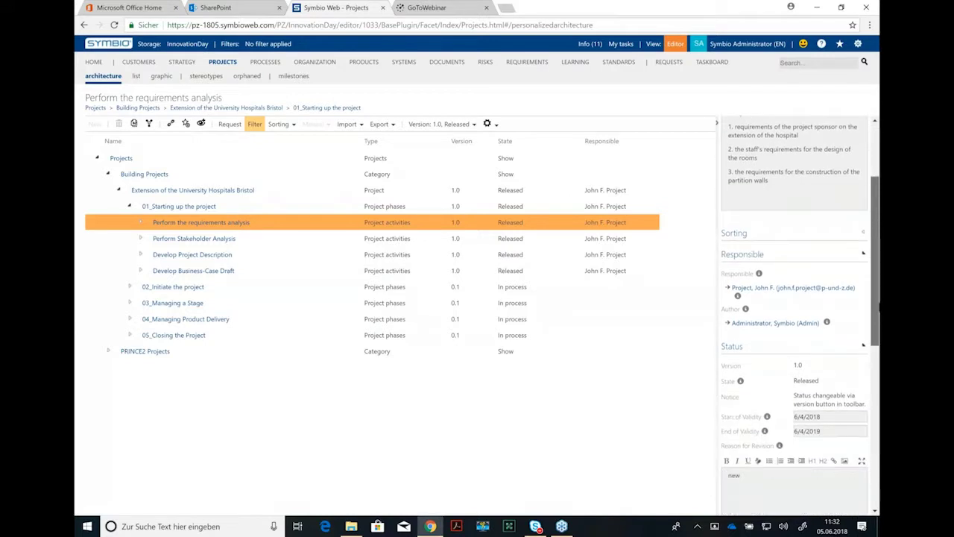
{"action": "scroll", "coordinate": [877, 295], "scroll_direction": "down", "scroll_amount": 1}
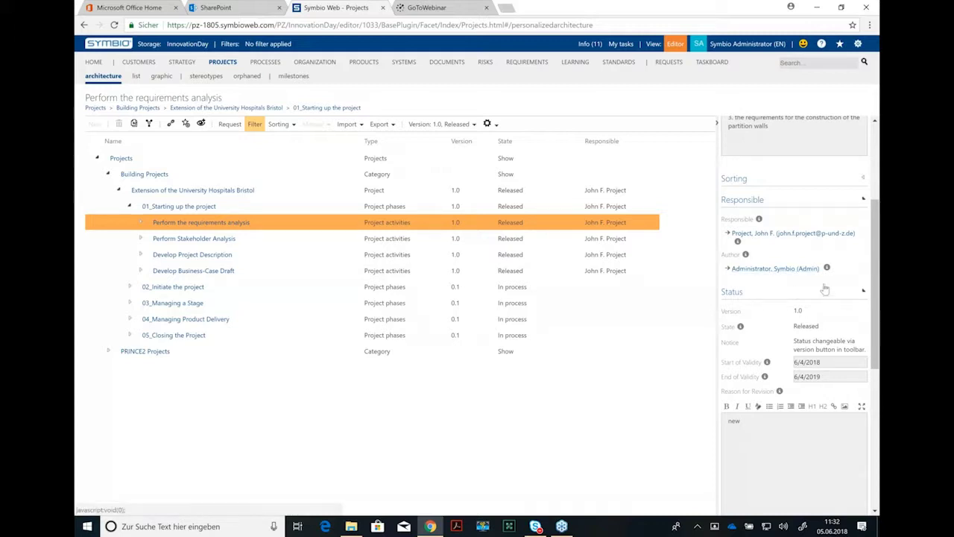
{"action": "scroll", "coordinate": [875, 324], "scroll_direction": "down", "scroll_amount": 2}
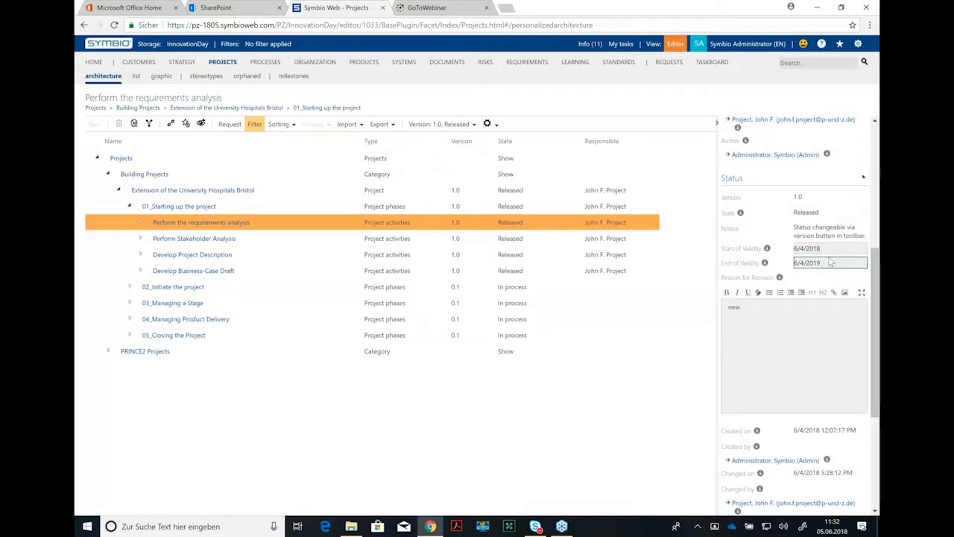
{"action": "scroll", "coordinate": [849, 341], "scroll_direction": "down", "scroll_amount": 5}
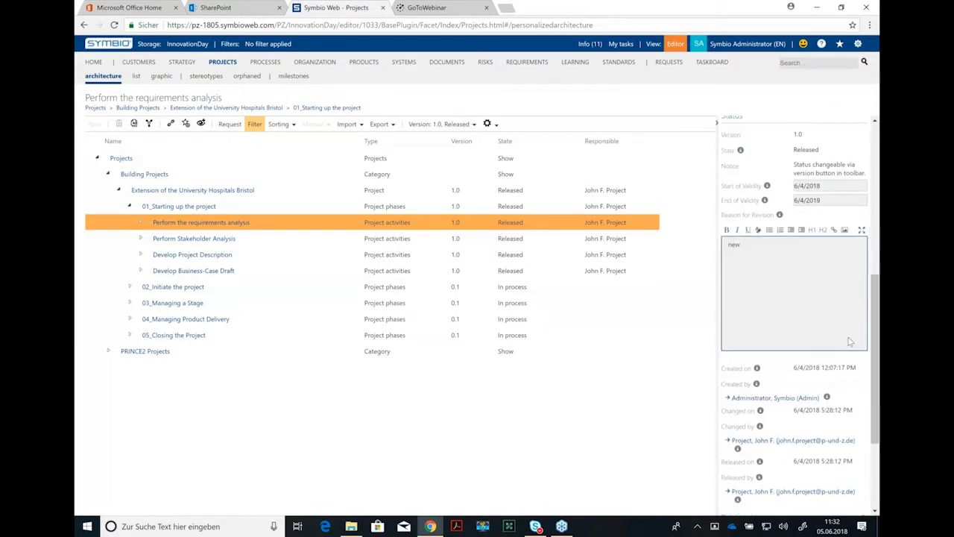
{"action": "scroll", "coordinate": [850, 340], "scroll_direction": "down", "scroll_amount": 1}
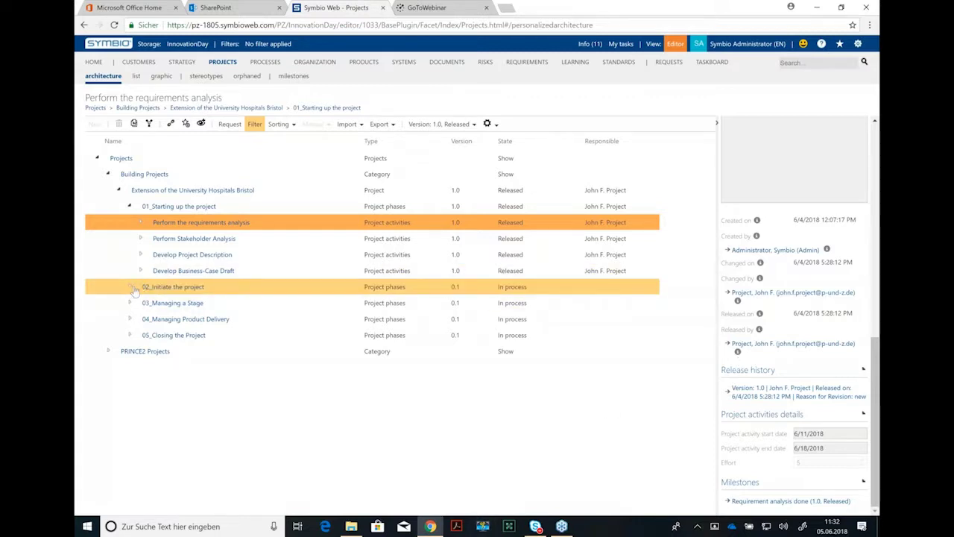
Step: Create the activity 'Develop a quality management strategy' under phase 02_Initiate the project
{"action": "left_click", "coordinate": [179, 288]}
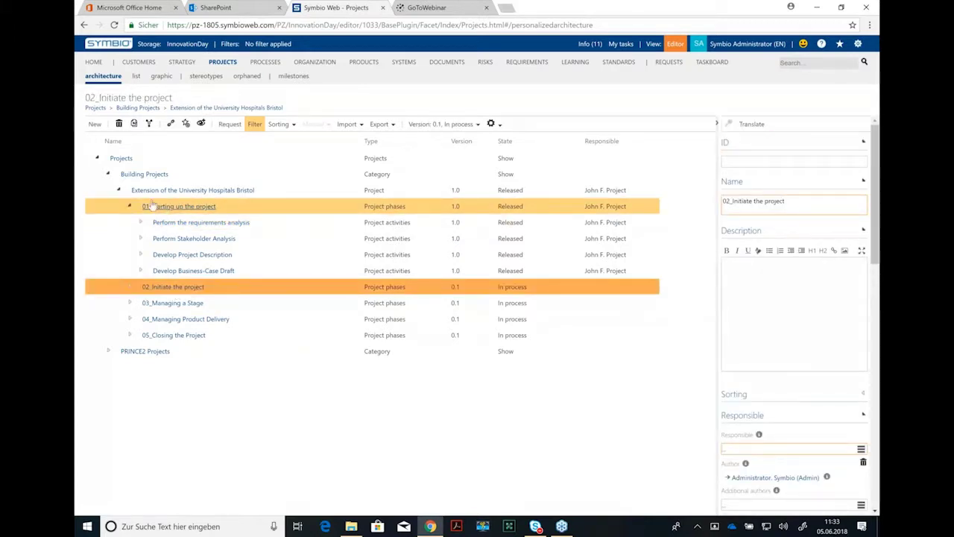
{"action": "left_click", "coordinate": [93, 124]}
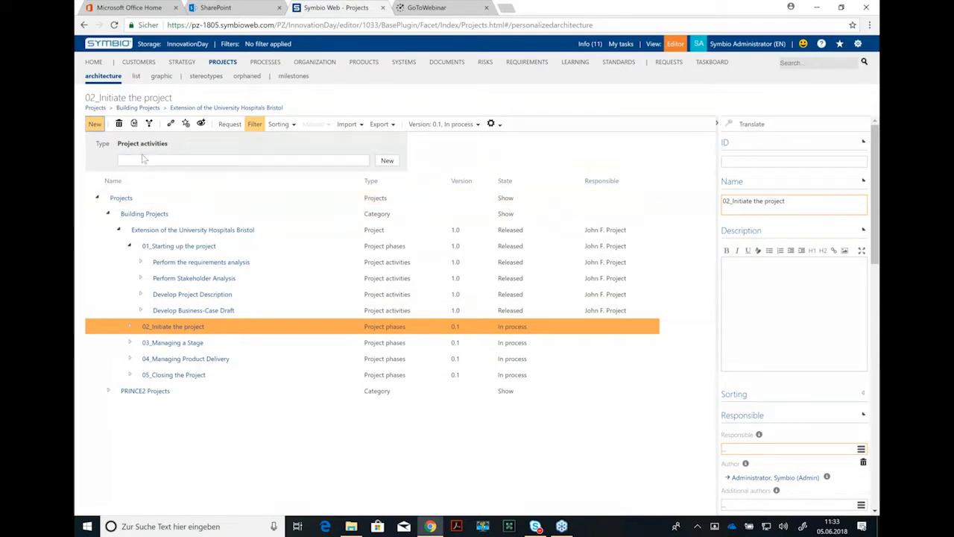
{"action": "left_click", "coordinate": [143, 158]}
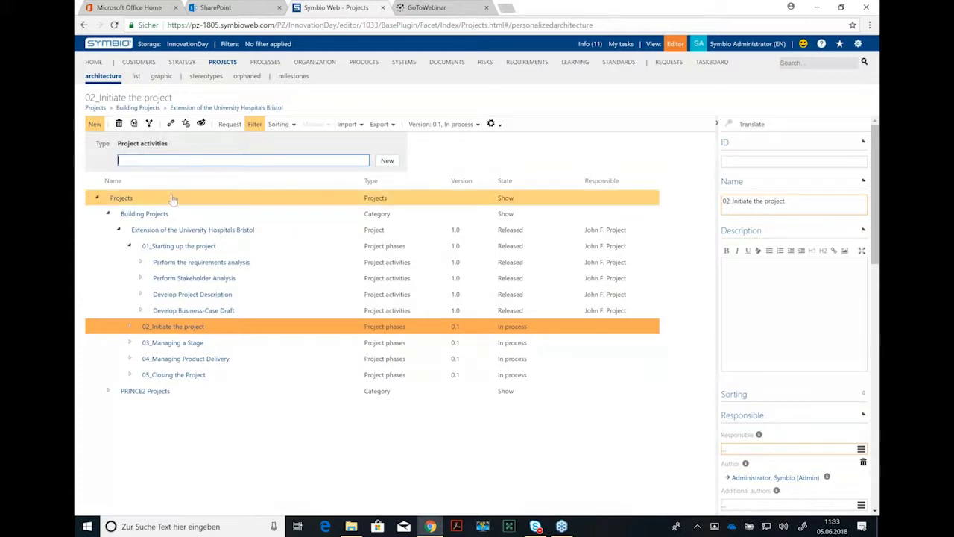
{"action": "type", "text": "velop"}
{"action": "key", "text": "ctrl+a"}
{"action": "type", "text": "a quality management strategy"}
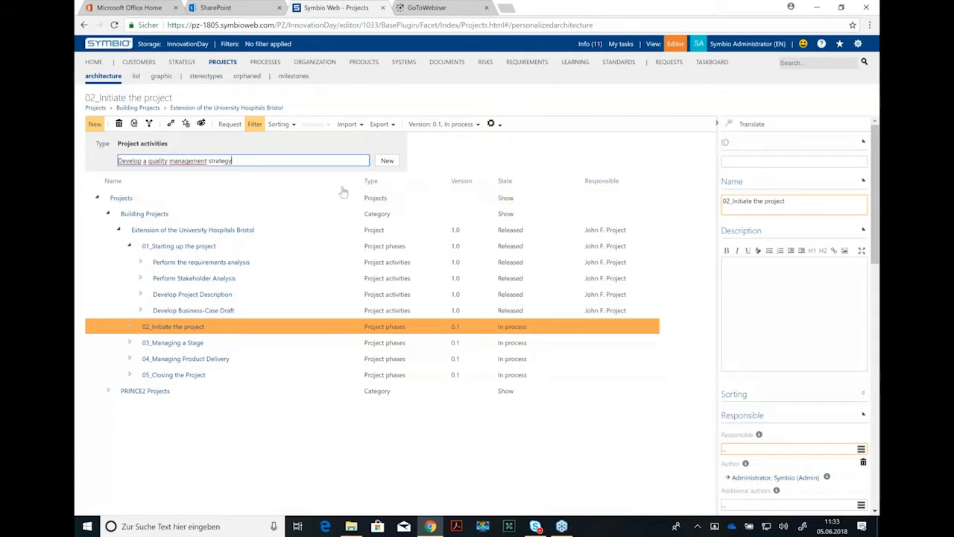
{"action": "left_click", "coordinate": [387, 160]}
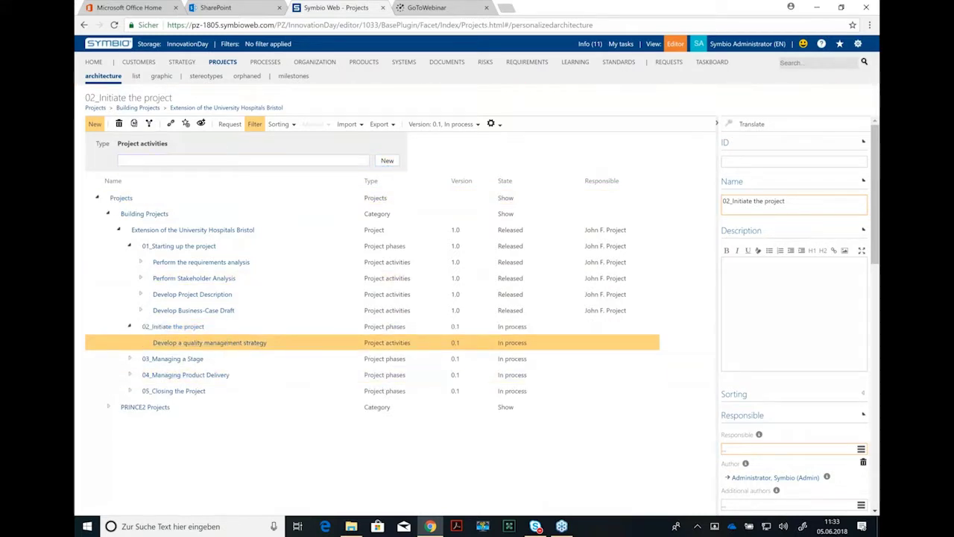
Step: Write the description 'The quality management strategy should comprise' followed by a new list line
{"action": "left_click", "coordinate": [282, 342]}
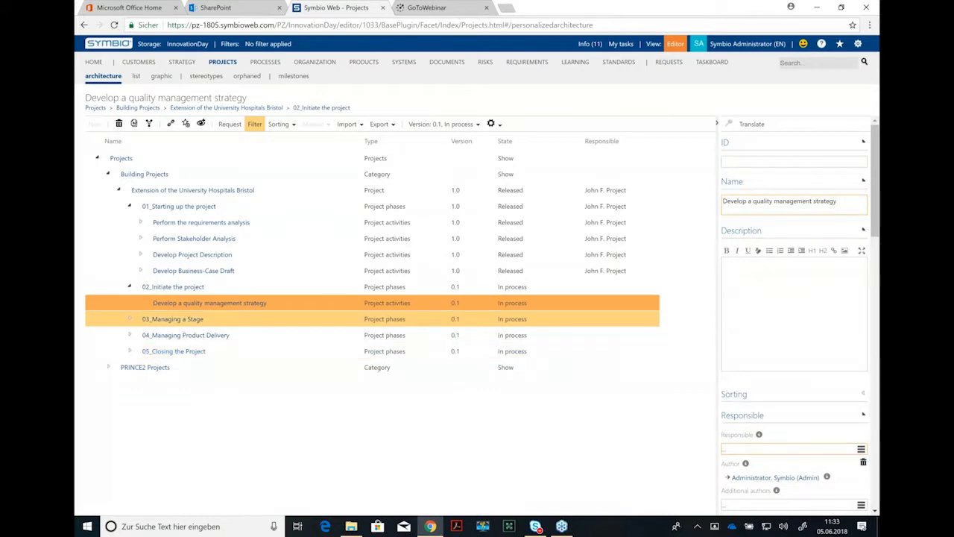
{"action": "left_click", "coordinate": [750, 162]}
{"action": "left_click", "coordinate": [749, 182]}
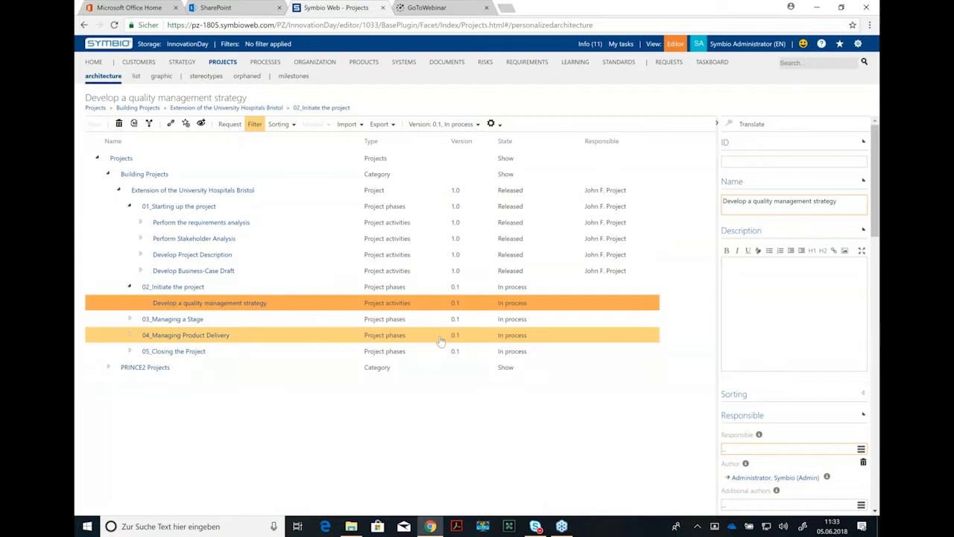
{"action": "left_click", "coordinate": [765, 285]}
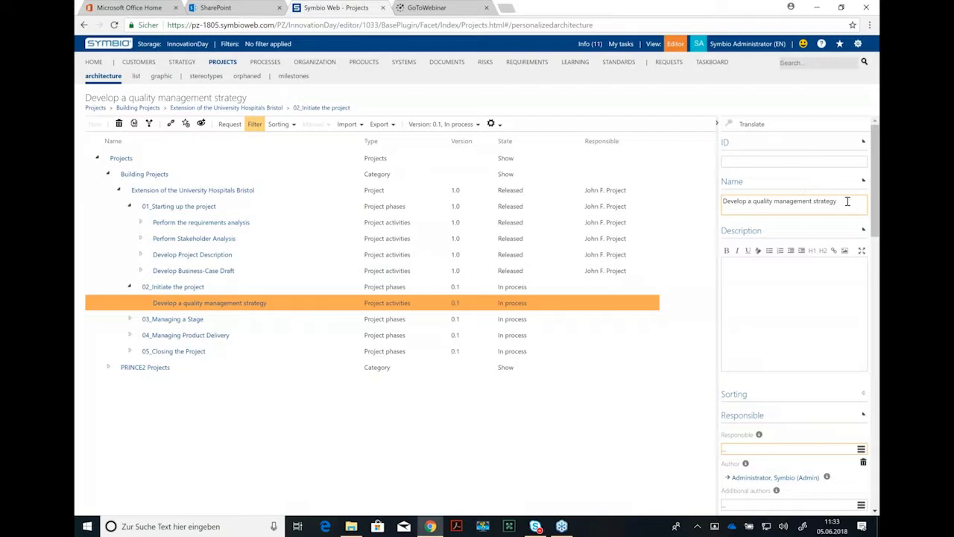
{"action": "left_click_drag", "start_coordinate": [847, 202], "coordinate": [709, 212]}
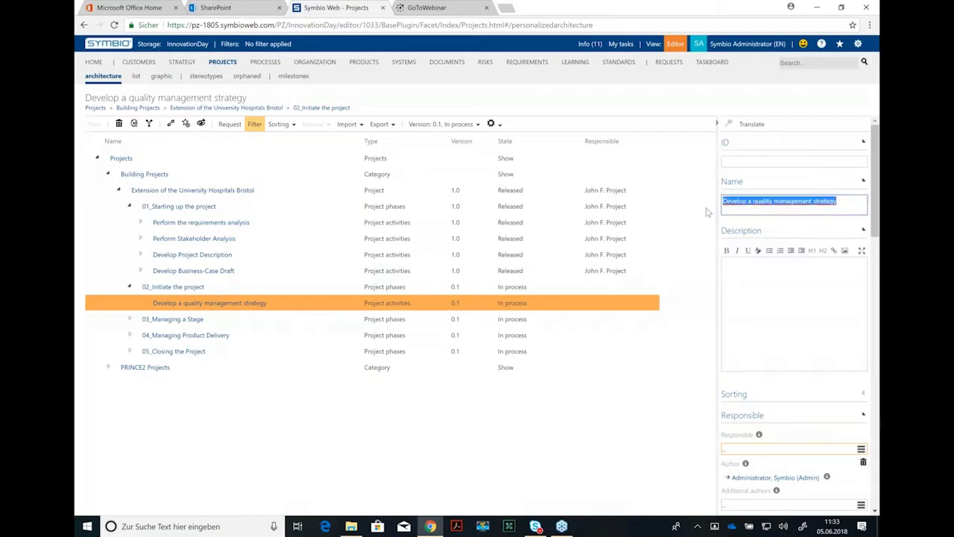
{"action": "left_click", "coordinate": [736, 272]}
{"action": "scroll", "coordinate": [875, 187], "scroll_direction": "down", "scroll_amount": 1}
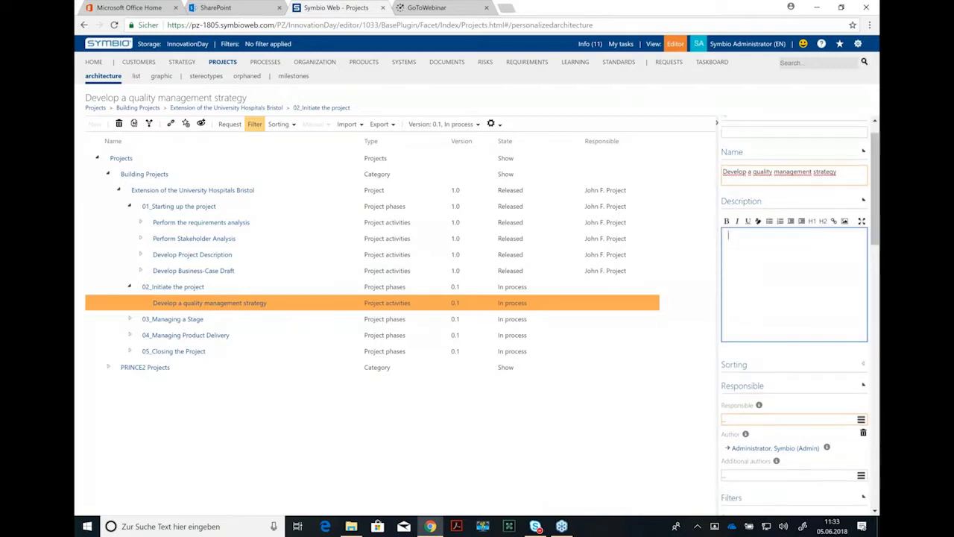
{"action": "type", "text": "The quality management strategy"}
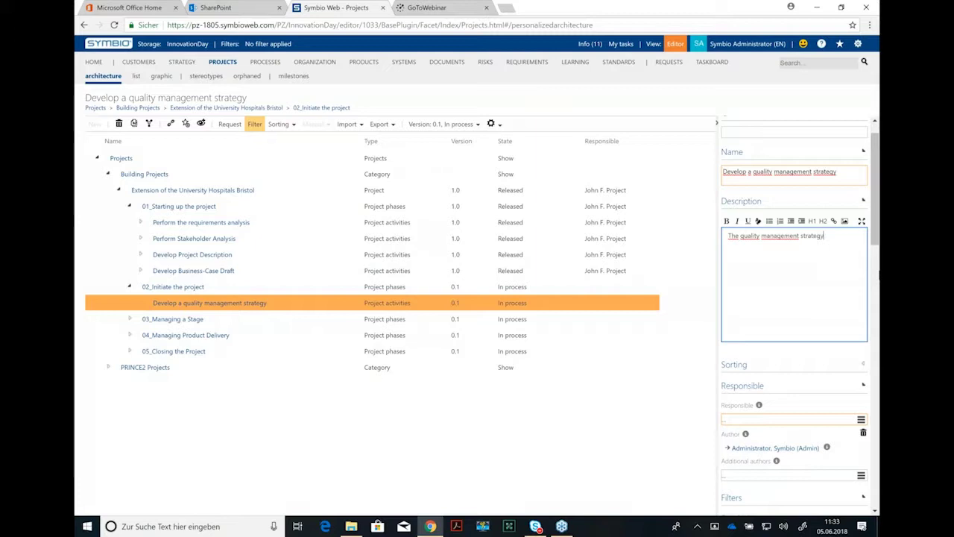
{"action": "type", "text": " should comprise"}
{"action": "key", "text": "Return"}
{"action": "scroll", "coordinate": [748, 283], "scroll_direction": "down", "scroll_amount": 1}
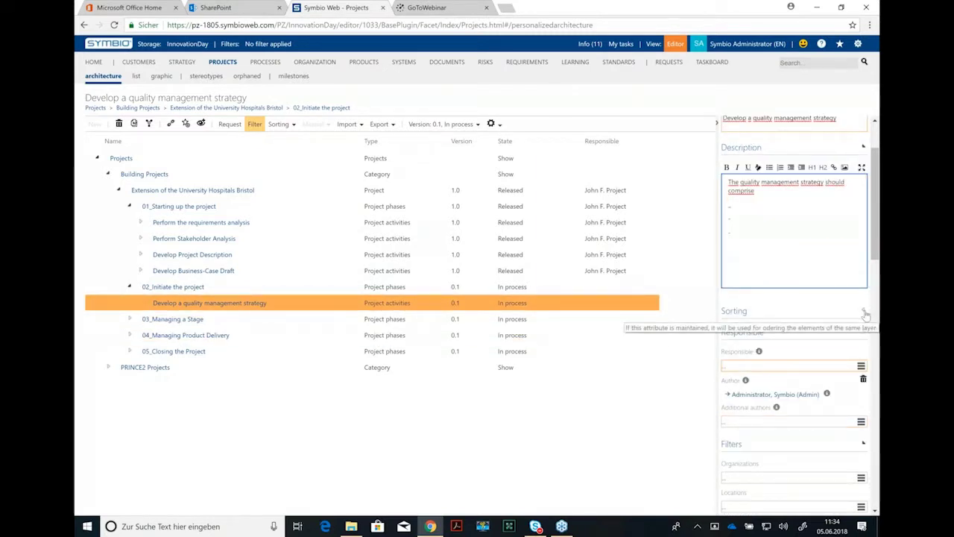
Step: Set the activity's sorting value to 1
{"action": "left_click", "coordinate": [864, 311]}
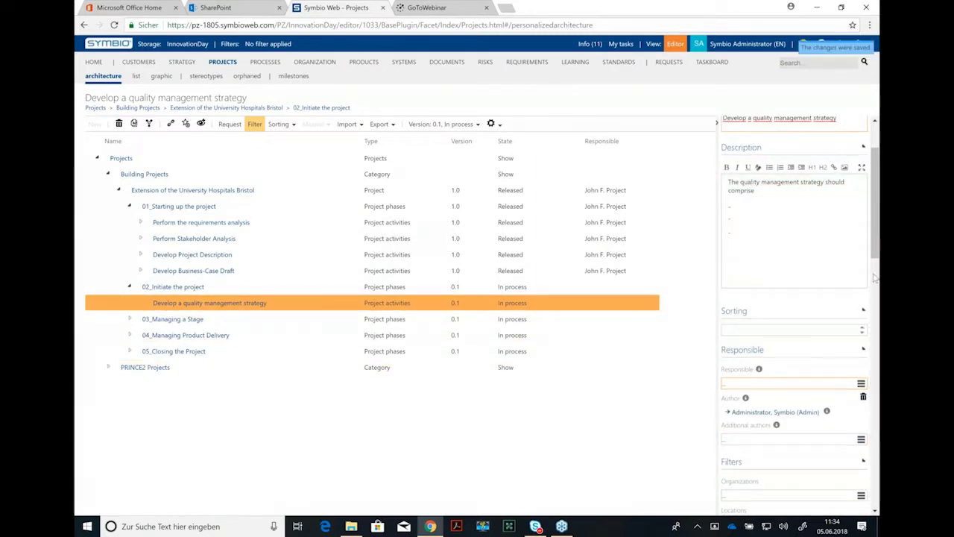
{"action": "left_click", "coordinate": [243, 308]}
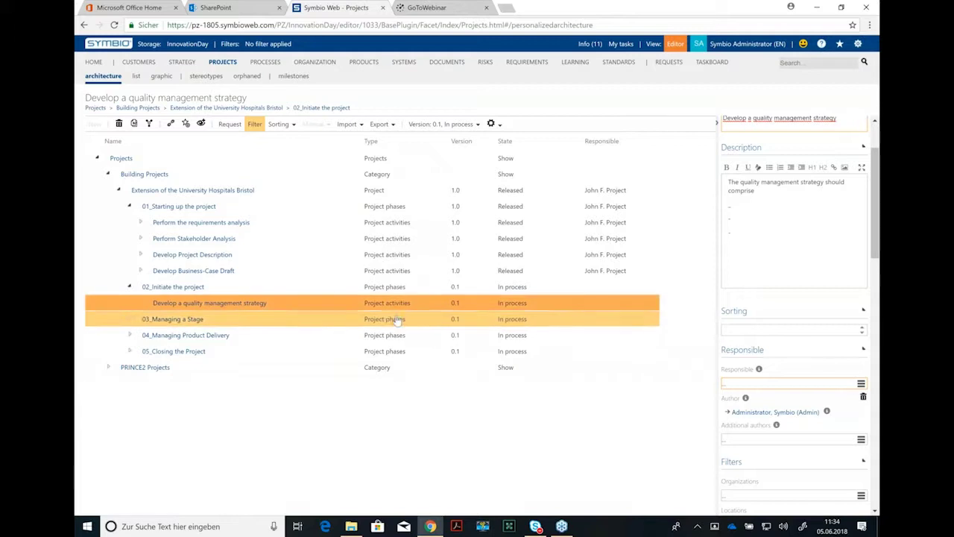
{"action": "left_click", "coordinate": [863, 328]}
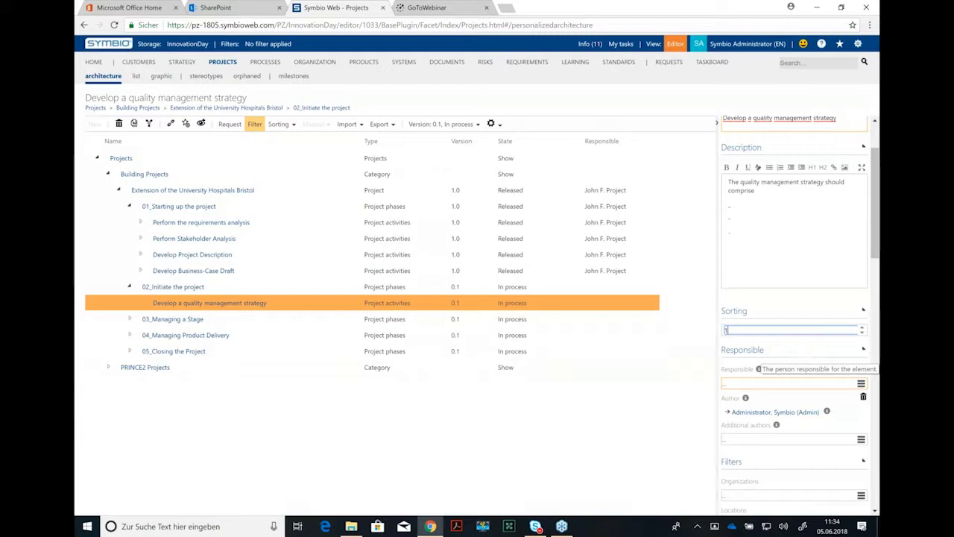
Step: Choose the project user as Responsible for the activity and go to the additional authors field
{"action": "scroll", "coordinate": [805, 381], "scroll_direction": "down", "scroll_amount": 1}
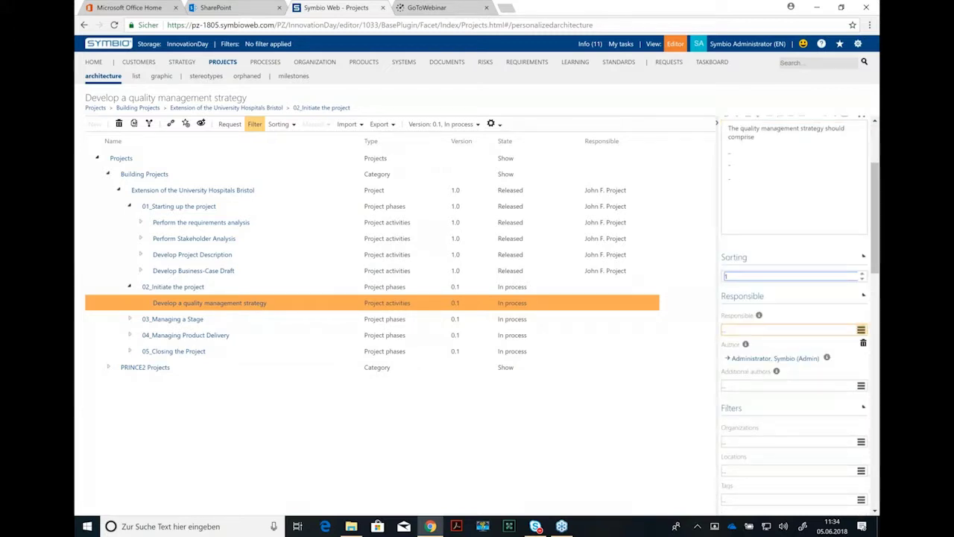
{"action": "left_click", "coordinate": [862, 329]}
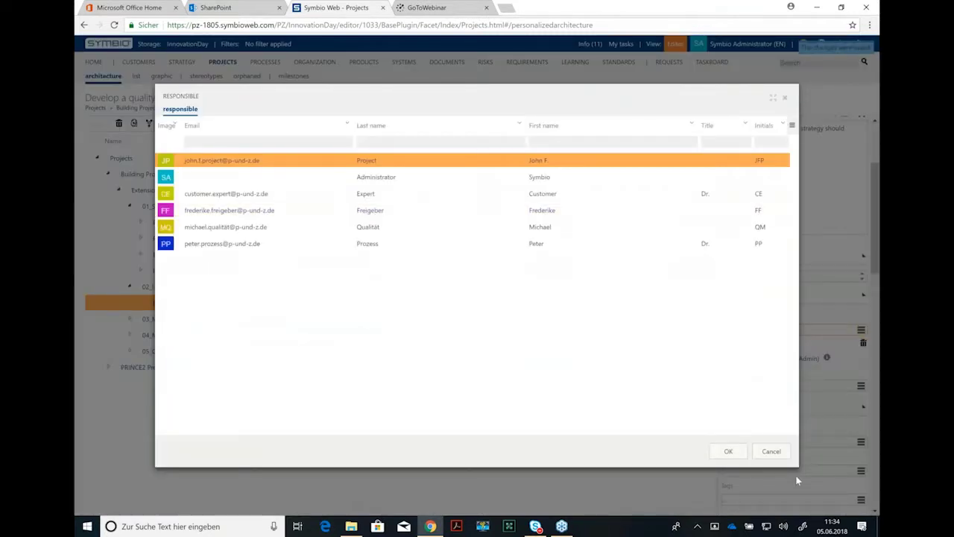
{"action": "left_click", "coordinate": [728, 451]}
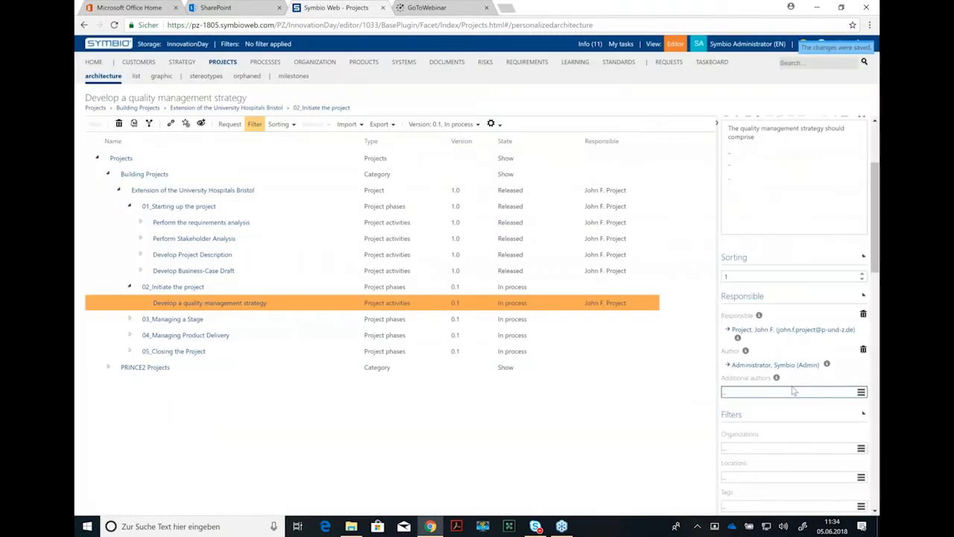
{"action": "scroll", "coordinate": [747, 297], "scroll_direction": "down", "scroll_amount": 1}
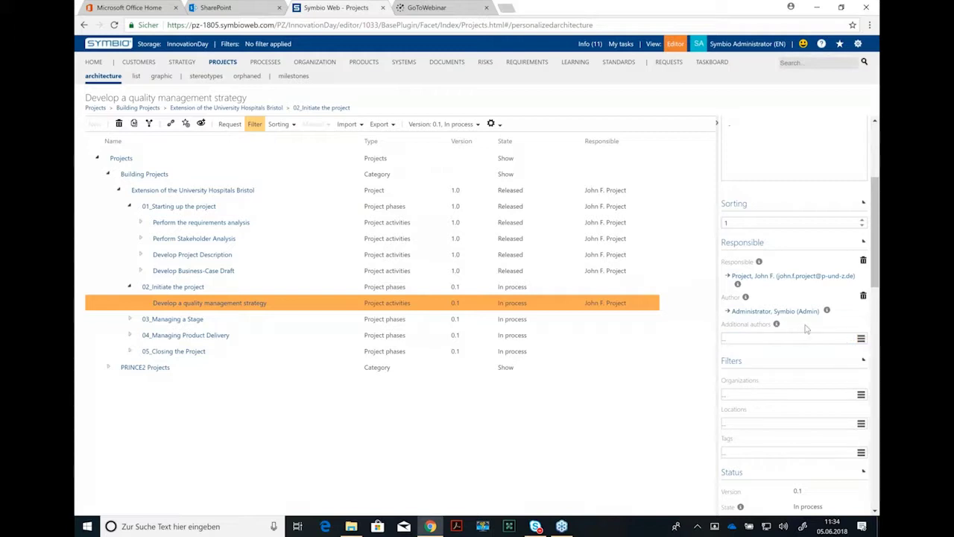
{"action": "left_click", "coordinate": [787, 339]}
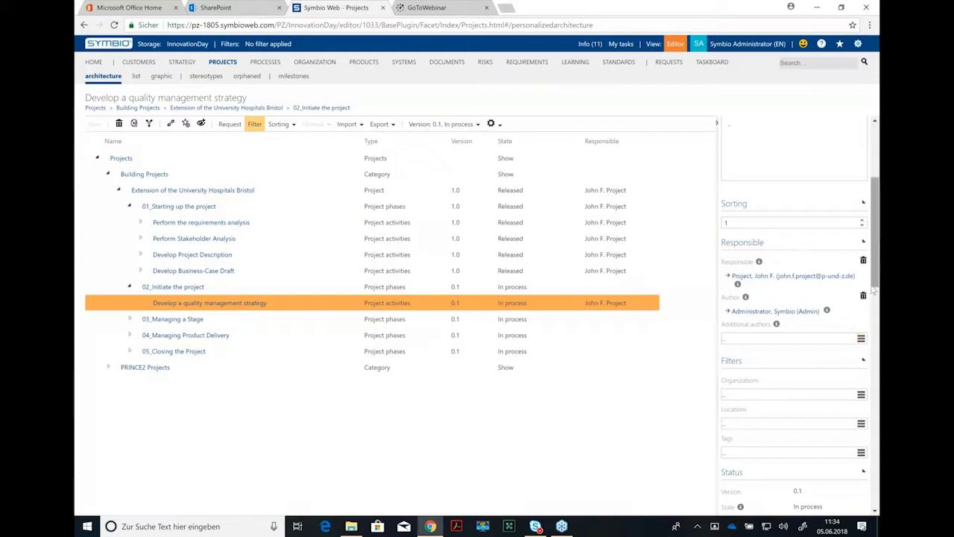
{"action": "scroll", "coordinate": [875, 254], "scroll_direction": "down", "scroll_amount": 1}
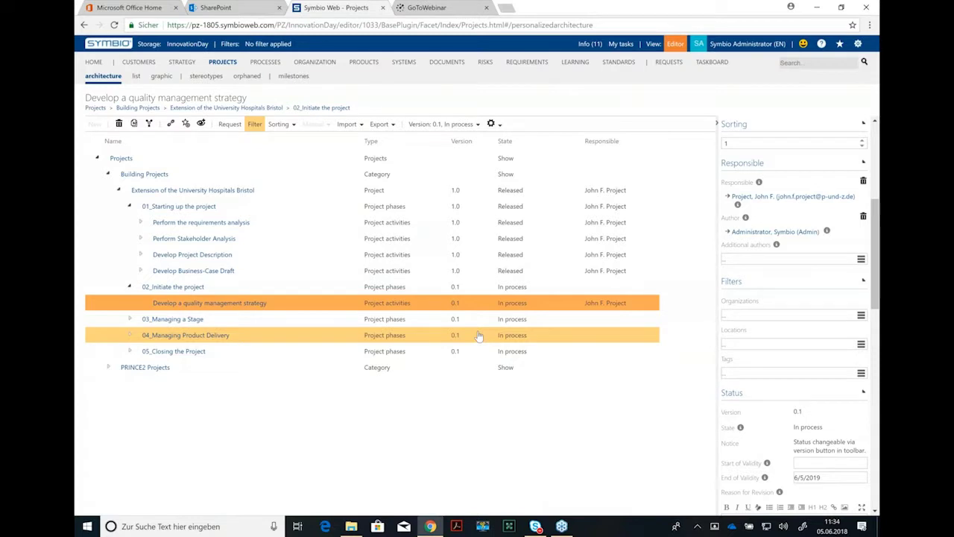
Step: Add the organization filter Compliance and the location Boston to the activity
{"action": "left_click", "coordinate": [862, 316]}
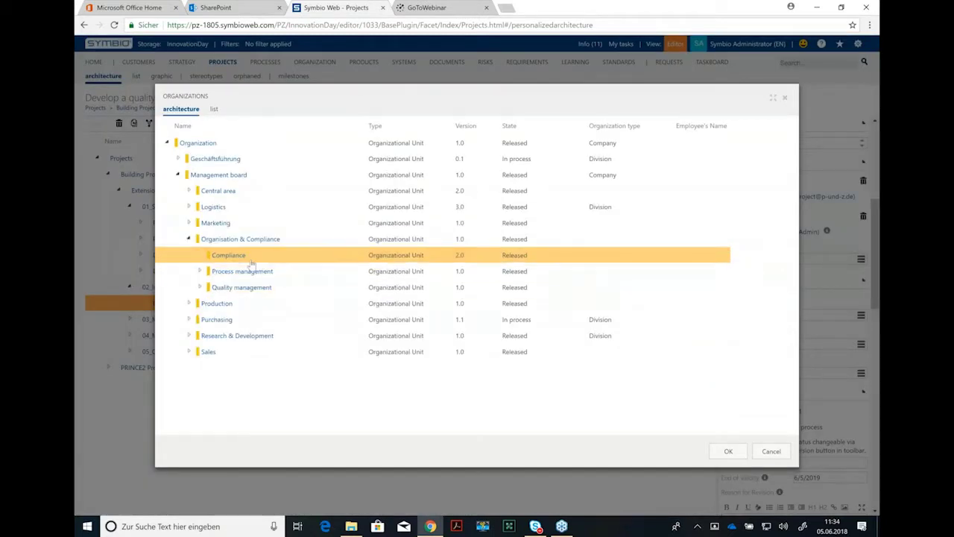
{"action": "double_click", "coordinate": [237, 255]}
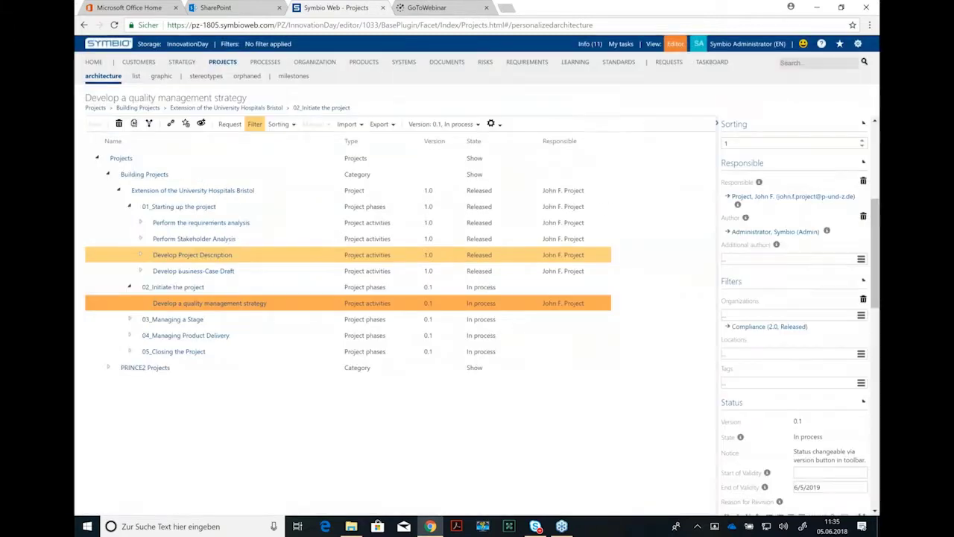
{"action": "left_click", "coordinate": [861, 354]}
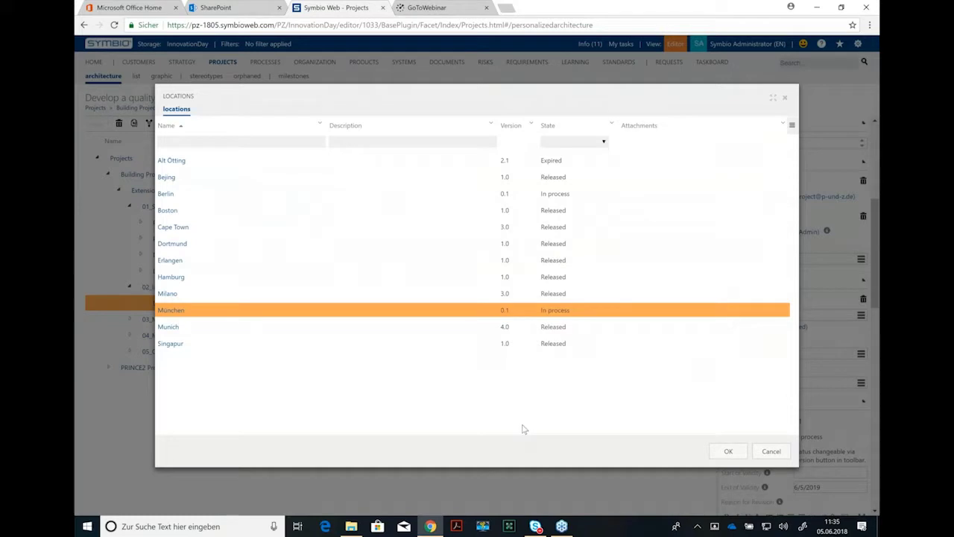
{"action": "left_click", "coordinate": [168, 210]}
{"action": "left_click", "coordinate": [729, 451]}
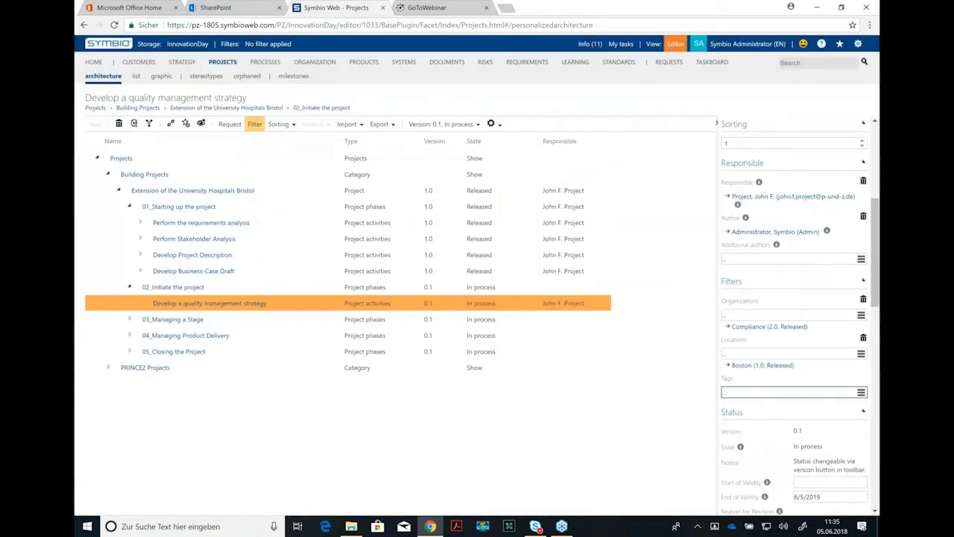
{"action": "scroll", "coordinate": [754, 373], "scroll_direction": "down", "scroll_amount": 3}
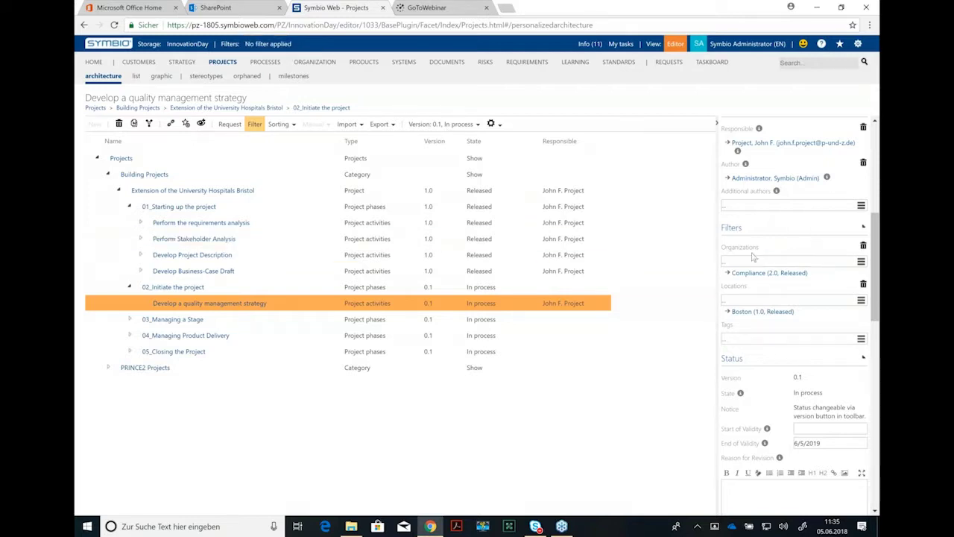
{"action": "left_click", "coordinate": [775, 299]}
Step: Set the validity period from 11 June 2018 to 11 June 2019
{"action": "scroll", "coordinate": [876, 298], "scroll_direction": "down", "scroll_amount": 1}
{"action": "scroll", "coordinate": [876, 298], "scroll_direction": "down", "scroll_amount": 1}
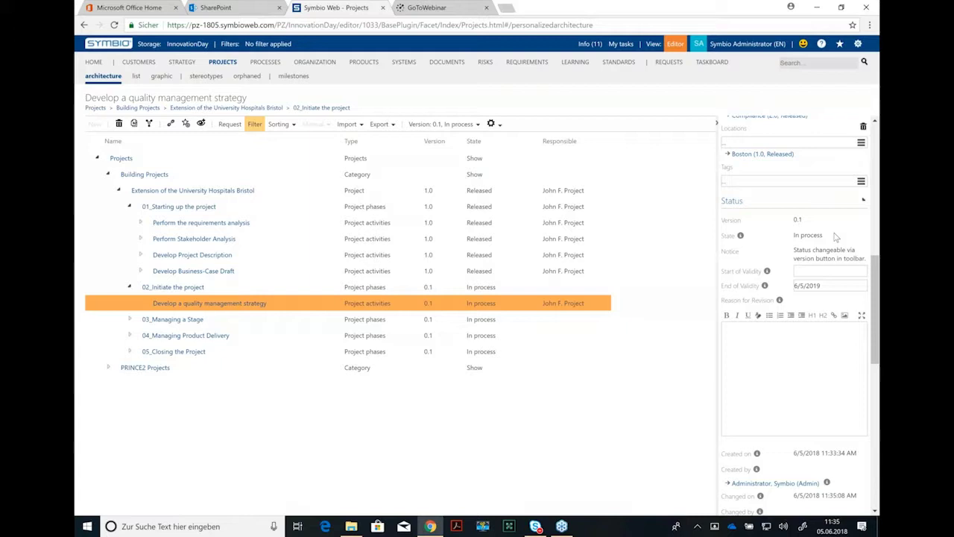
{"action": "left_click", "coordinate": [815, 273]}
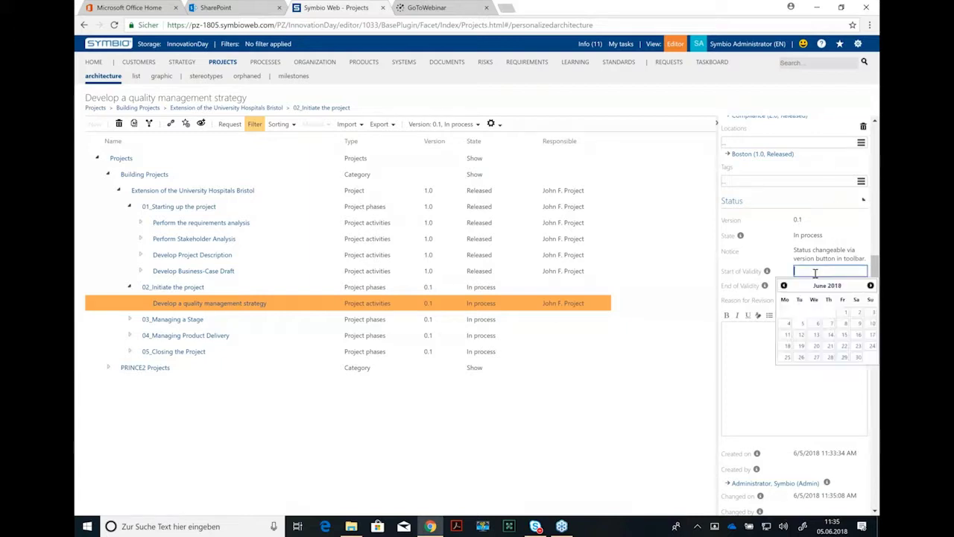
{"action": "left_click", "coordinate": [787, 334]}
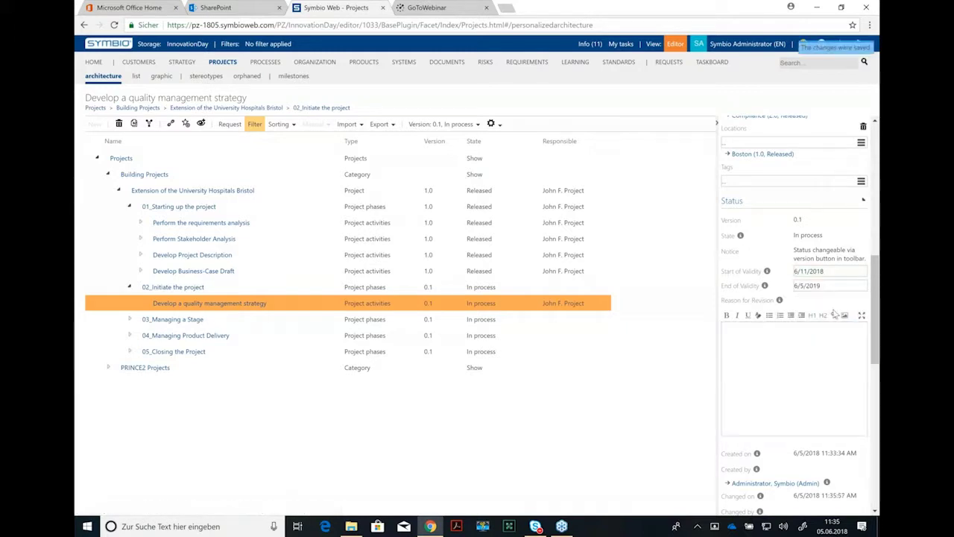
{"action": "left_click", "coordinate": [827, 286]}
{"action": "left_click_drag", "start_coordinate": [828, 286], "coordinate": [794, 285]}
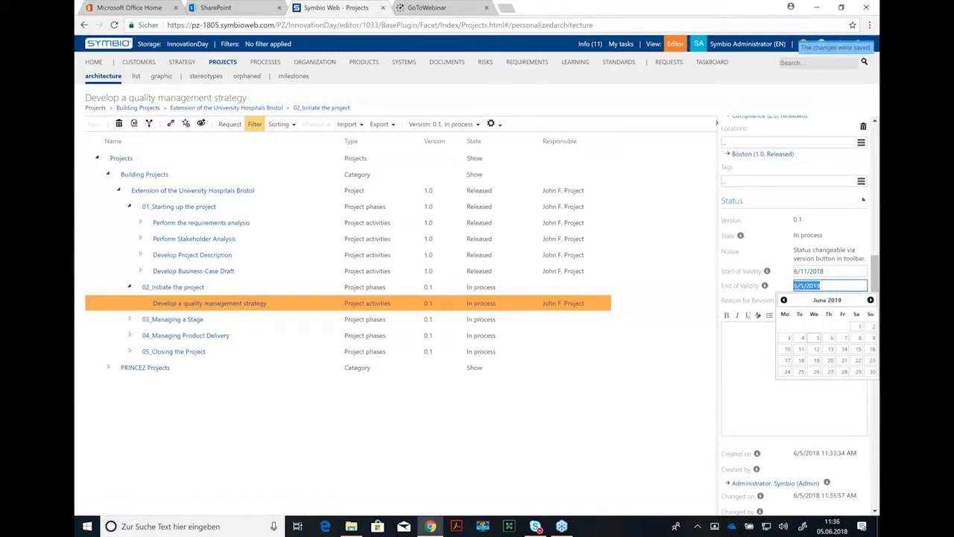
{"action": "left_click", "coordinate": [802, 349]}
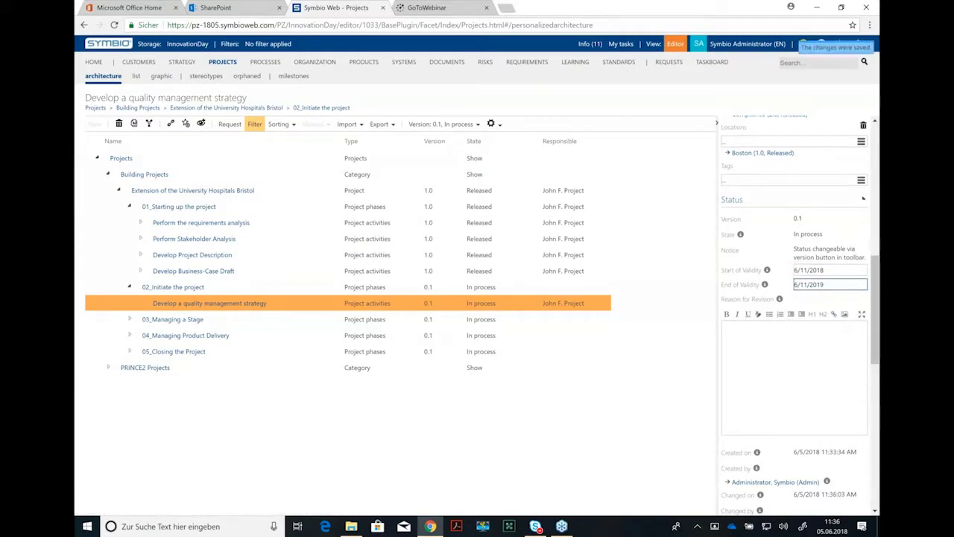
Step: Enter 'this is a rew activity' as the reason for revision
{"action": "scroll", "coordinate": [837, 287], "scroll_direction": "down", "scroll_amount": 2}
{"action": "left_click", "coordinate": [773, 233]}
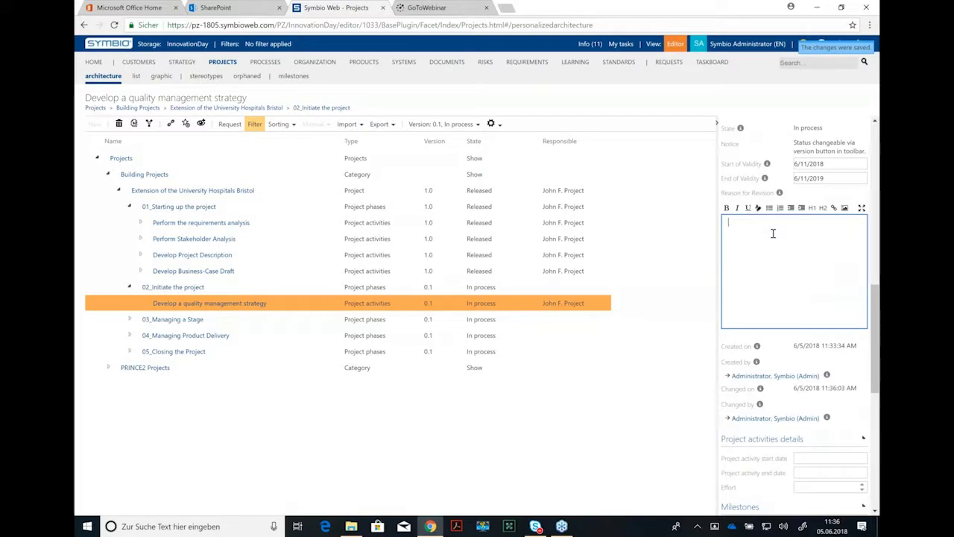
{"action": "type", "text": "this is a re"}
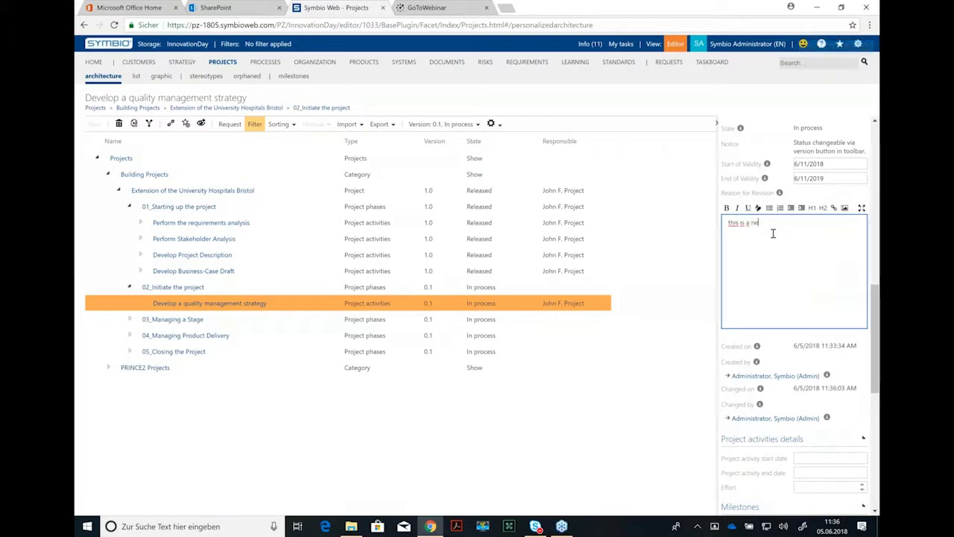
{"action": "type", "text": "w activity"}
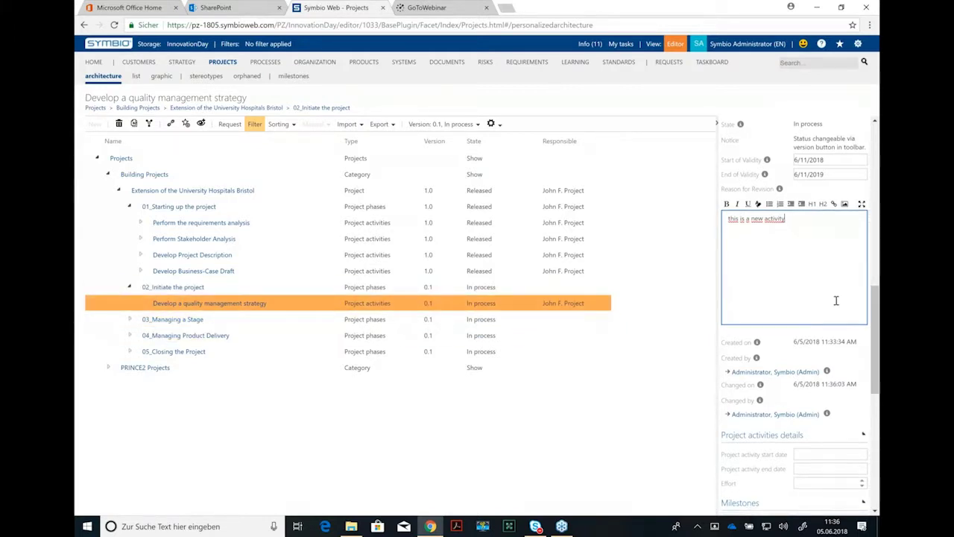
Step: Set the project activity dates to 6/11/2018 through 7/31/2018 and enter effort 10
{"action": "scroll", "coordinate": [832, 299], "scroll_direction": "down", "scroll_amount": 3}
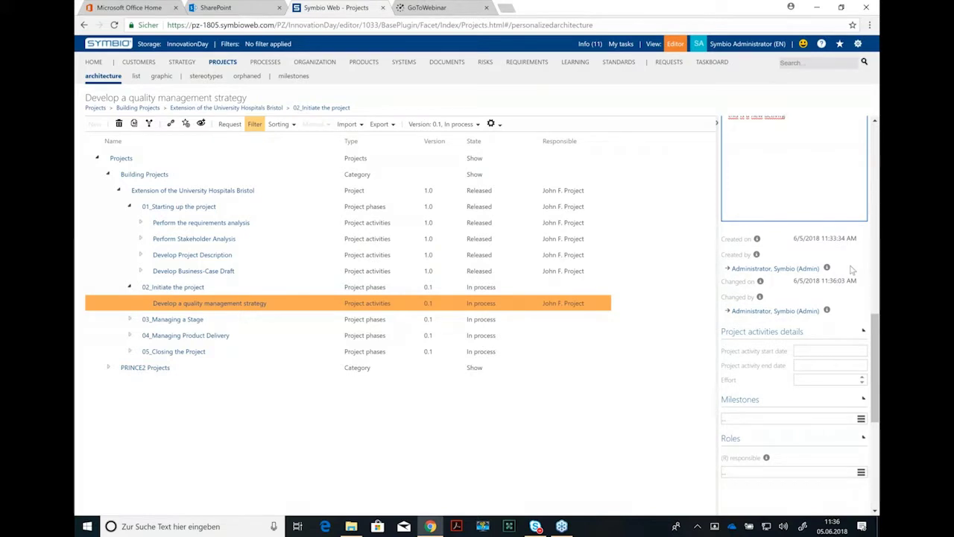
{"action": "scroll", "coordinate": [850, 267], "scroll_direction": "down", "scroll_amount": 2}
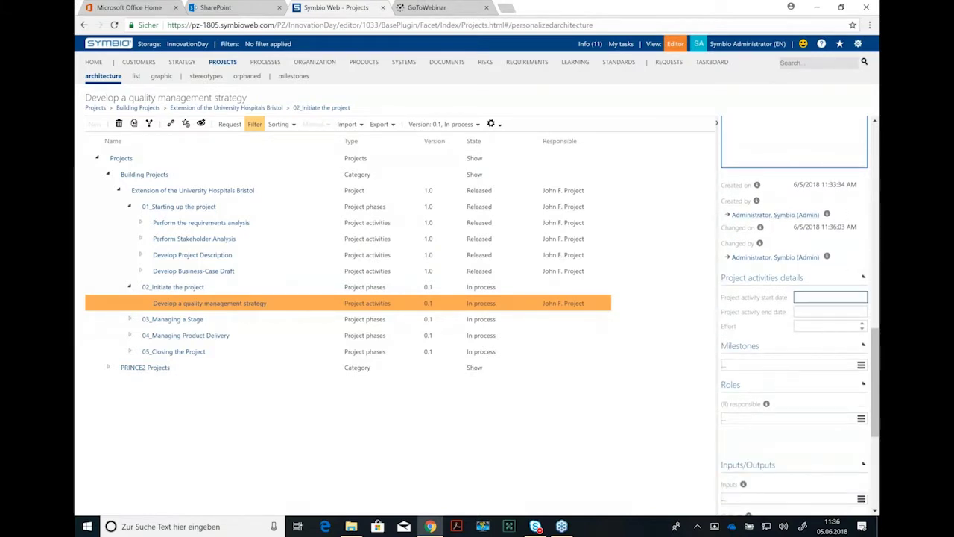
{"action": "left_click", "coordinate": [815, 300]}
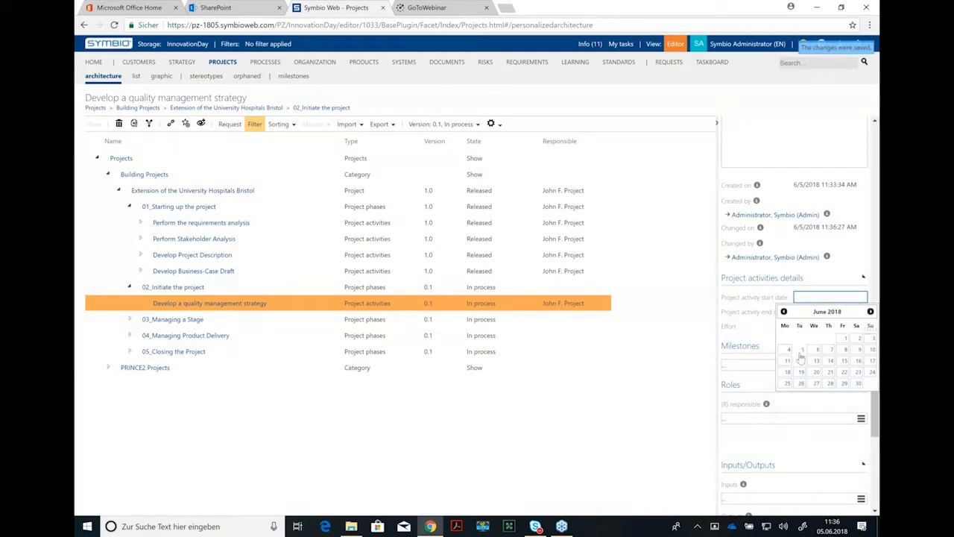
{"action": "left_click", "coordinate": [788, 360]}
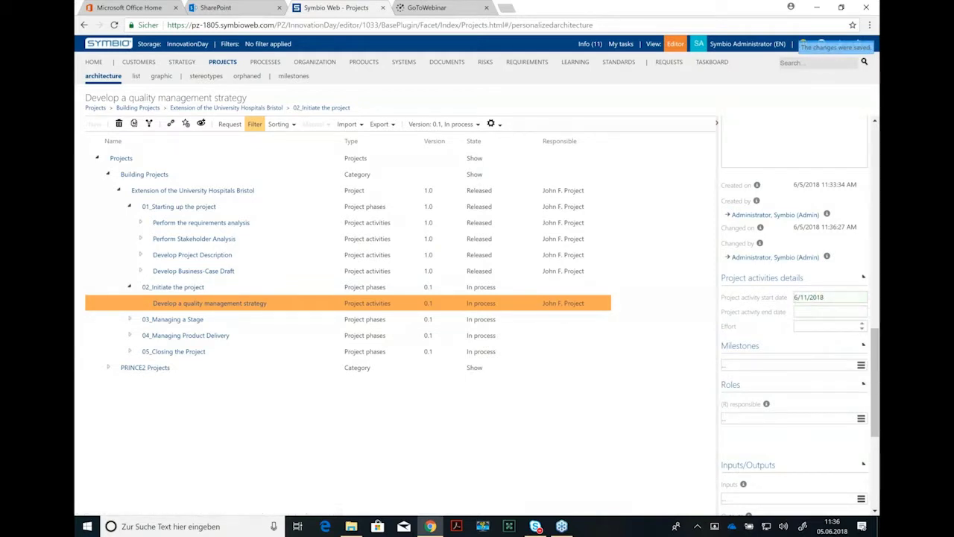
{"action": "left_click", "coordinate": [830, 311]}
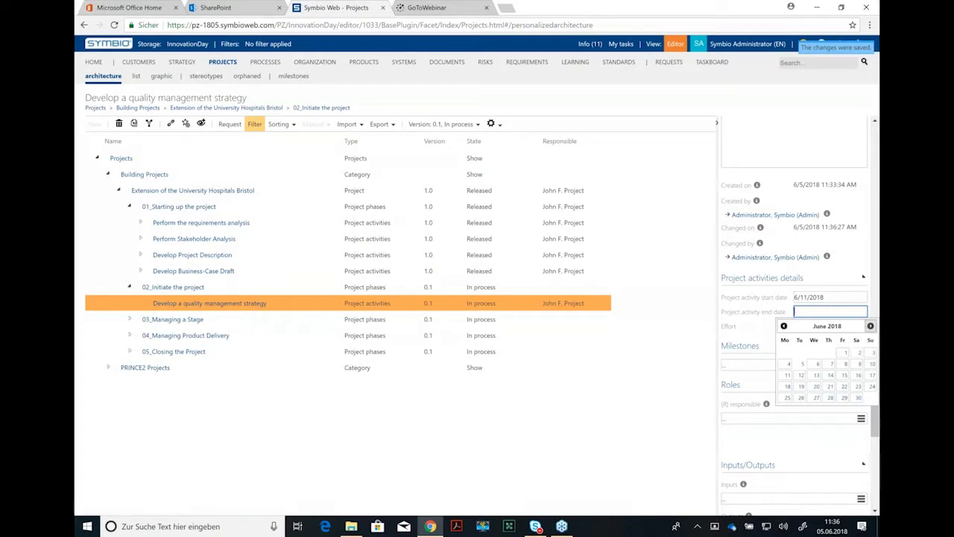
{"action": "left_click", "coordinate": [870, 326]}
{"action": "left_click", "coordinate": [800, 409]}
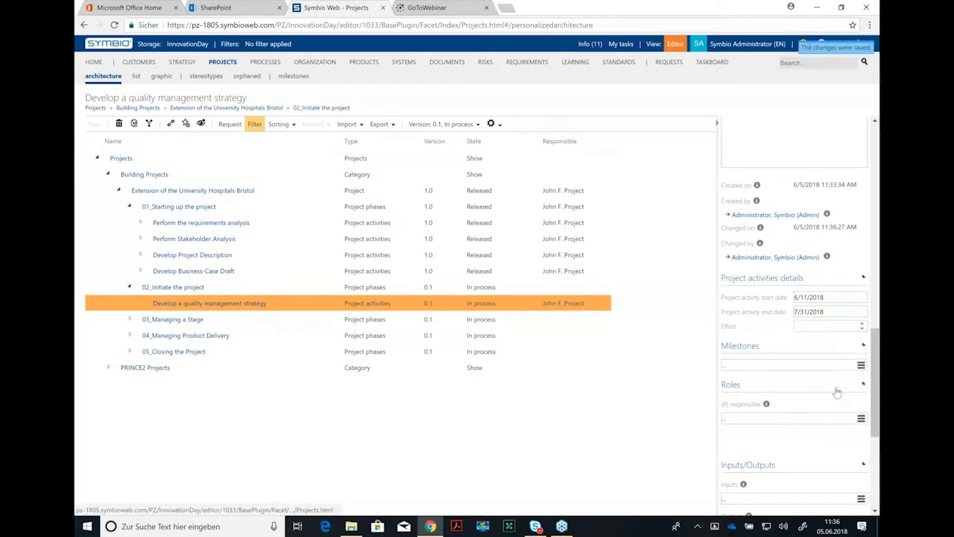
{"action": "left_click", "coordinate": [802, 325]}
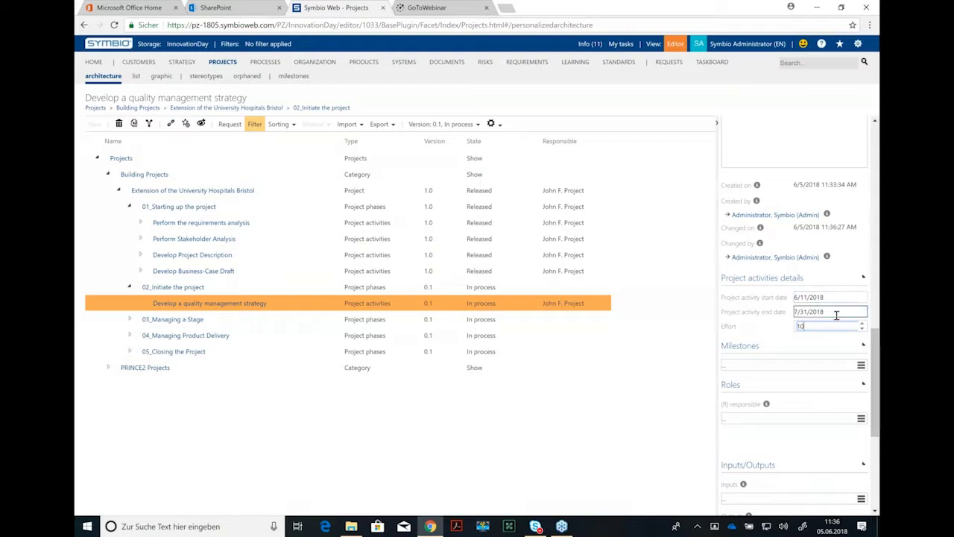
Step: Link the milestone 'Quality Management Strategy is set up' to the activity
{"action": "scroll", "coordinate": [857, 317], "scroll_direction": "down", "scroll_amount": 1}
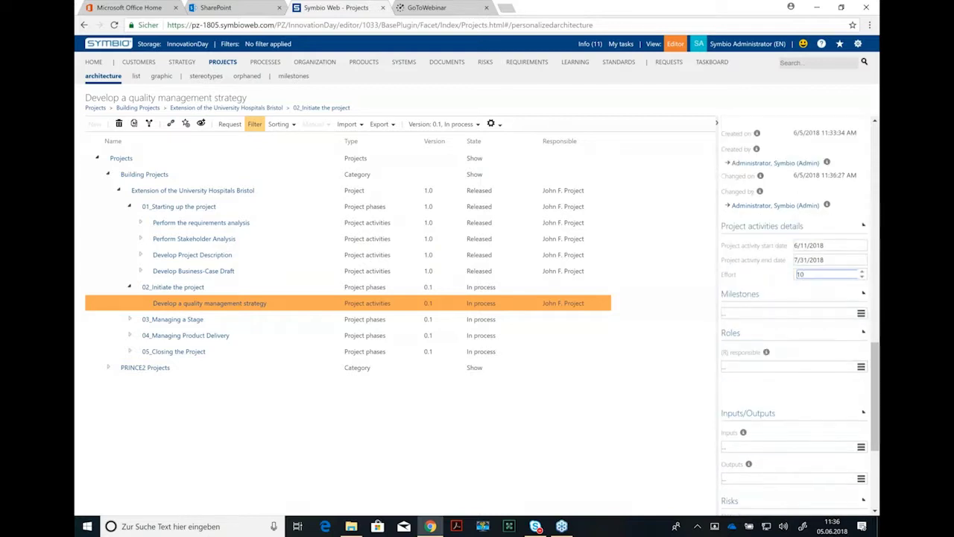
{"action": "left_click", "coordinate": [862, 312]}
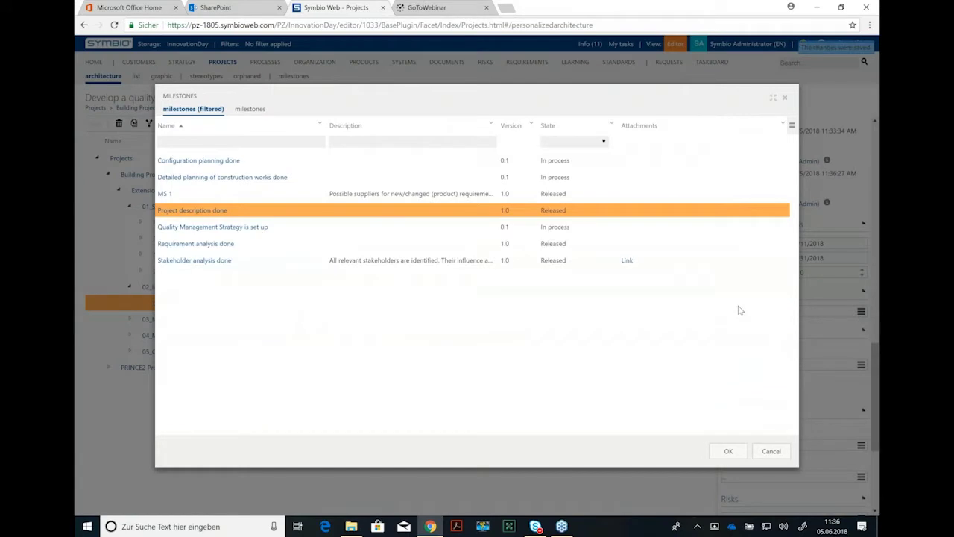
{"action": "double_click", "coordinate": [216, 228]}
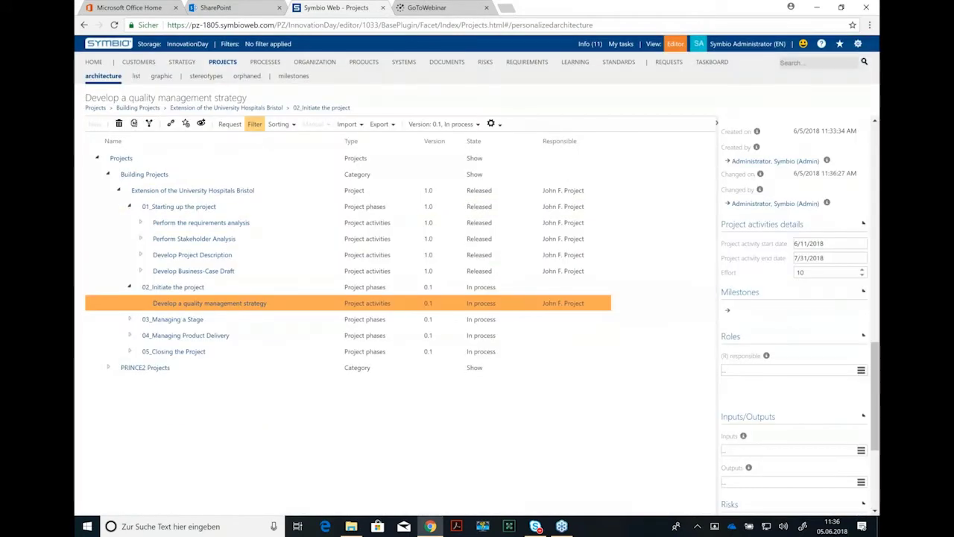
Step: Make Project Manager the activity's responsible (R) role
{"action": "scroll", "coordinate": [822, 335], "scroll_direction": "down", "scroll_amount": 2}
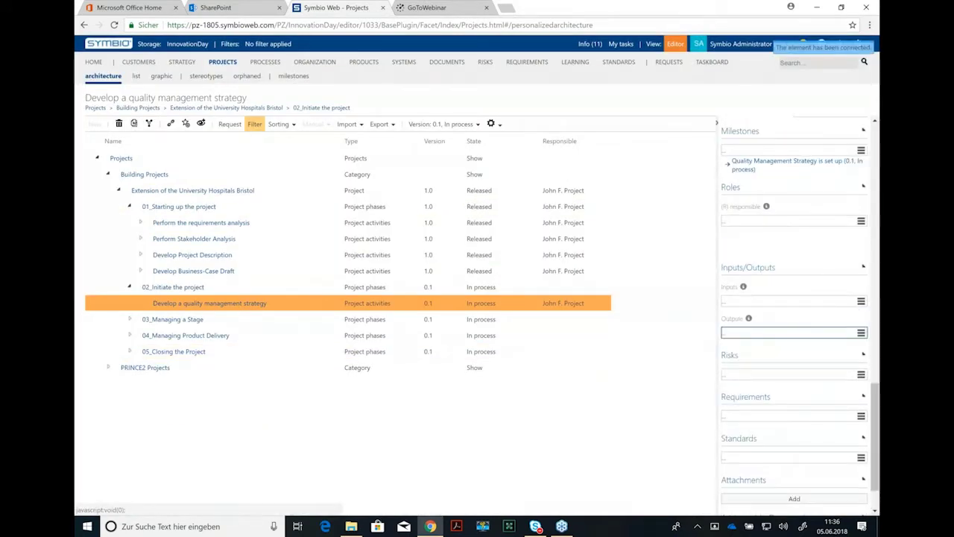
{"action": "left_click", "coordinate": [861, 221]}
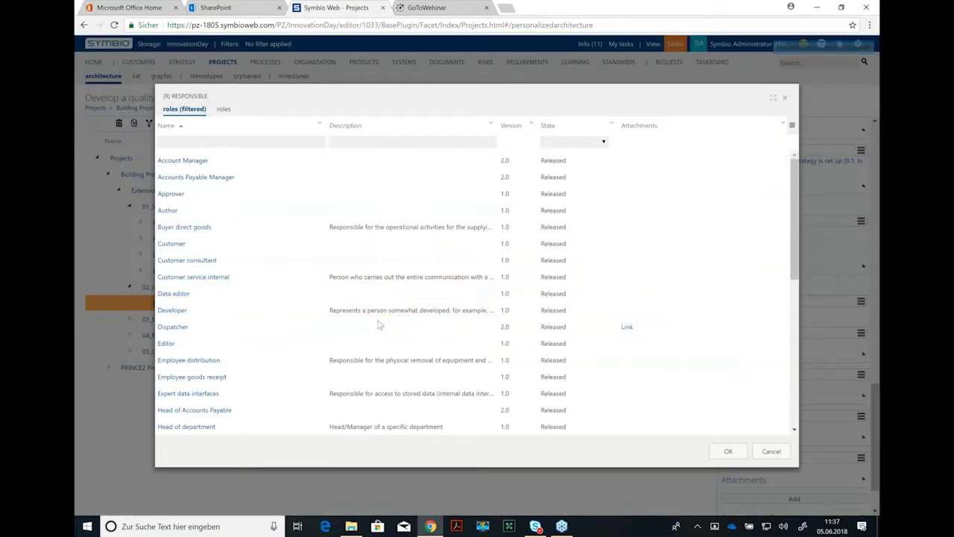
{"action": "left_click", "coordinate": [240, 142]}
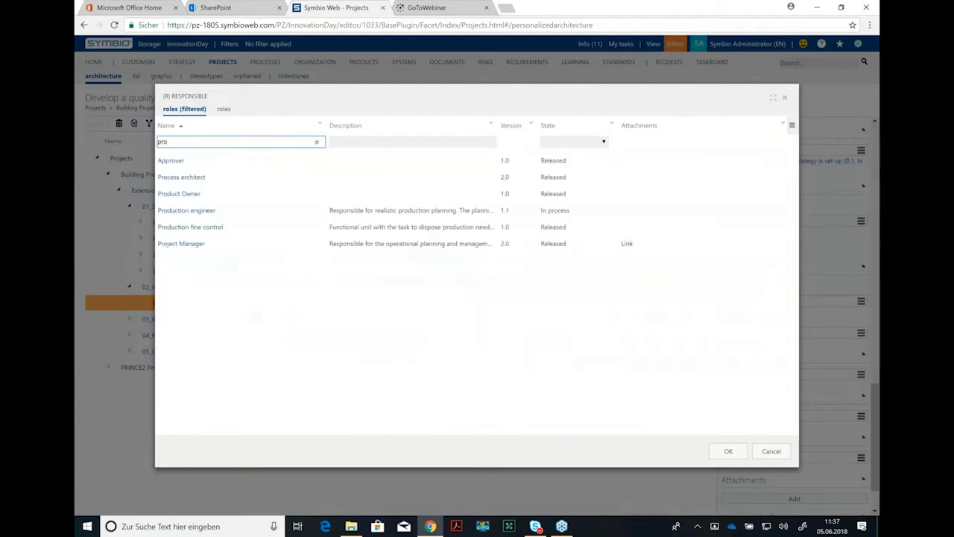
{"action": "left_click", "coordinate": [202, 246]}
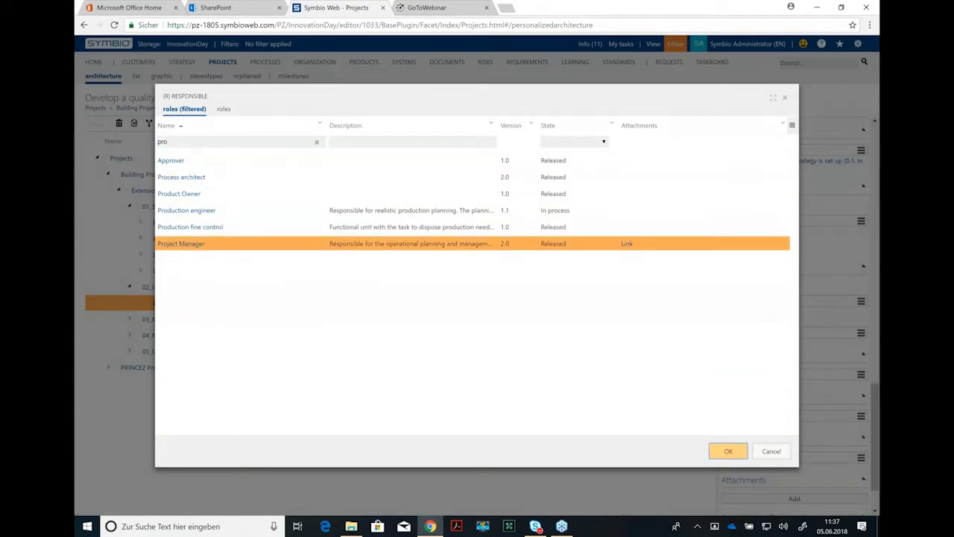
{"action": "left_click", "coordinate": [728, 451]}
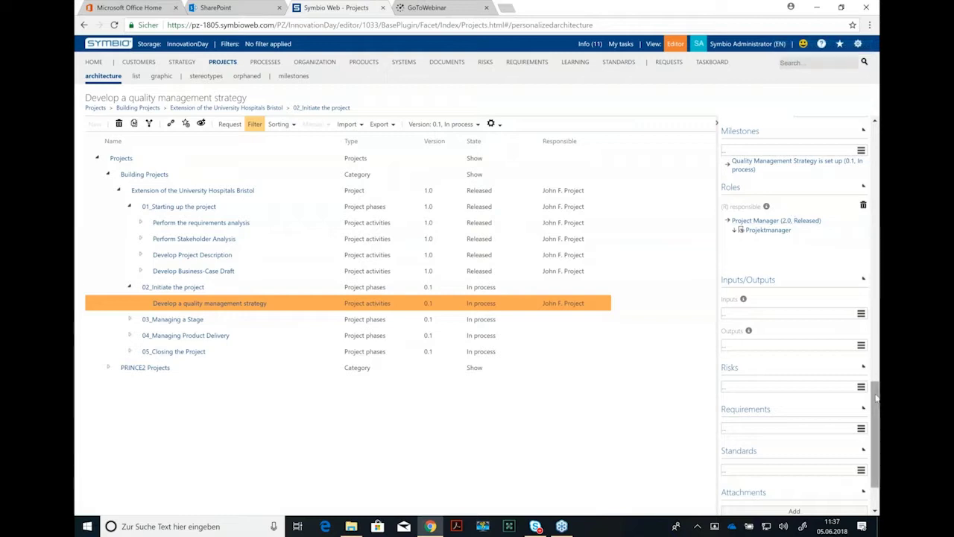
{"action": "left_click_drag", "start_coordinate": [878, 398], "coordinate": [876, 345]}
{"action": "scroll", "coordinate": [761, 254], "scroll_direction": "up", "scroll_amount": 5}
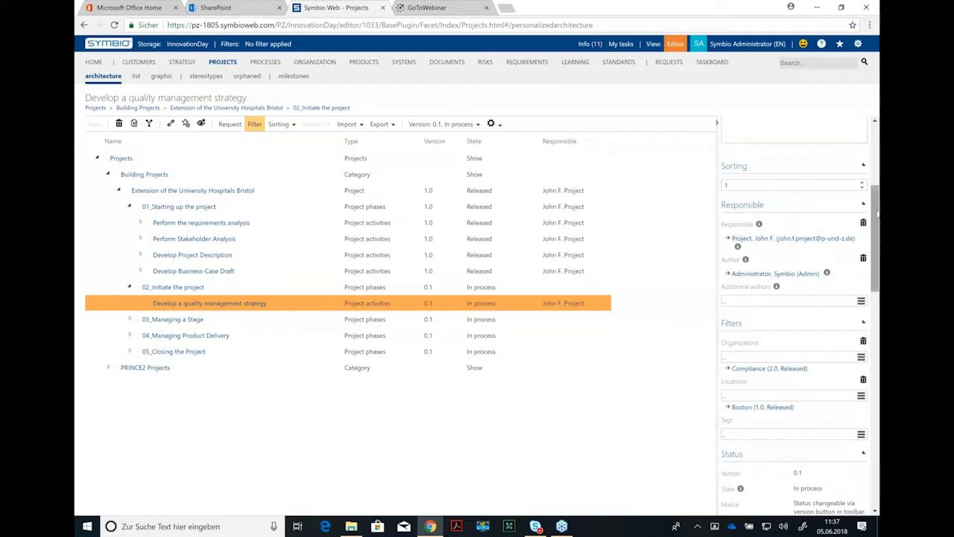
{"action": "left_click_drag", "start_coordinate": [877, 214], "coordinate": [877, 232]}
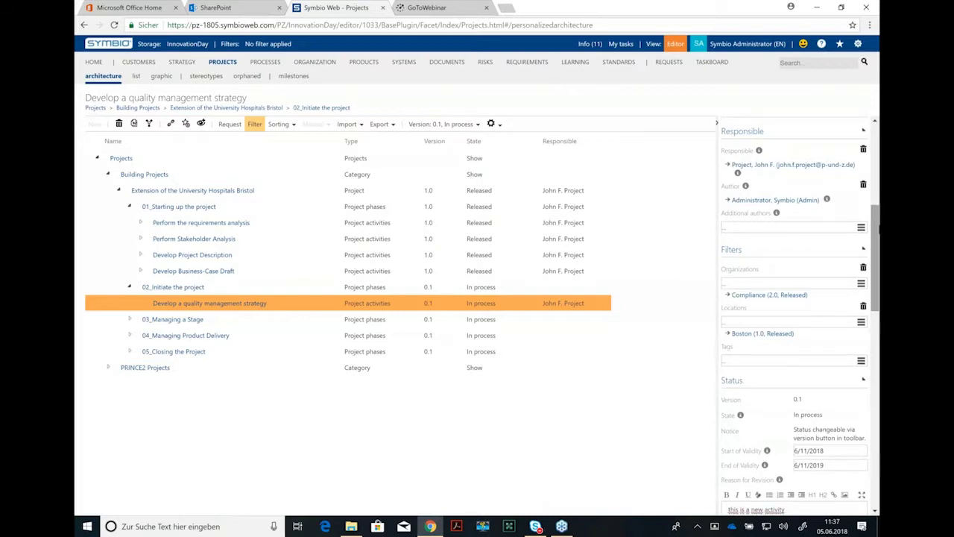
{"action": "left_click_drag", "start_coordinate": [878, 226], "coordinate": [877, 318]}
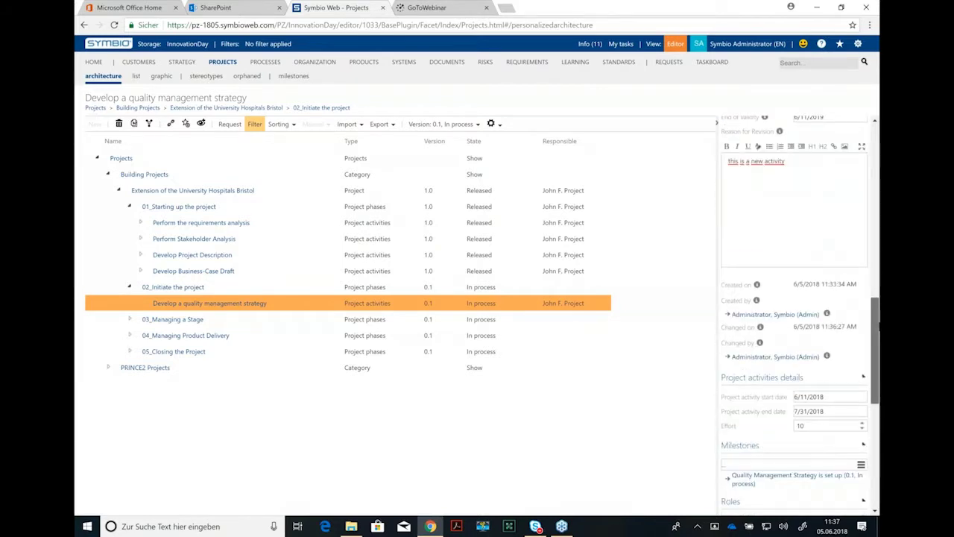
{"action": "scroll", "coordinate": [733, 150], "scroll_direction": "down", "scroll_amount": 5}
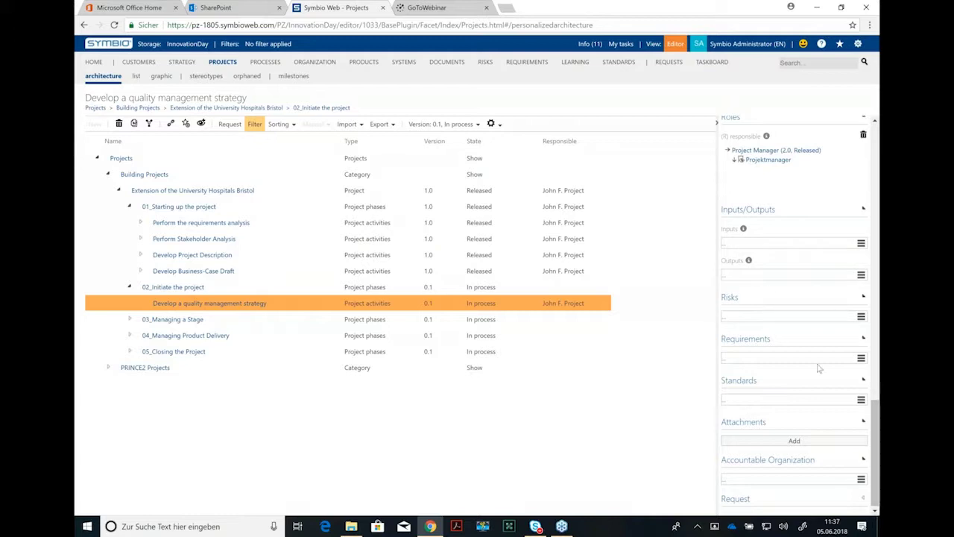
Step: Upload QualityAssurancePlan_Example_v1_00 from the Desktop as the activity's attachment
{"action": "left_click", "coordinate": [794, 440]}
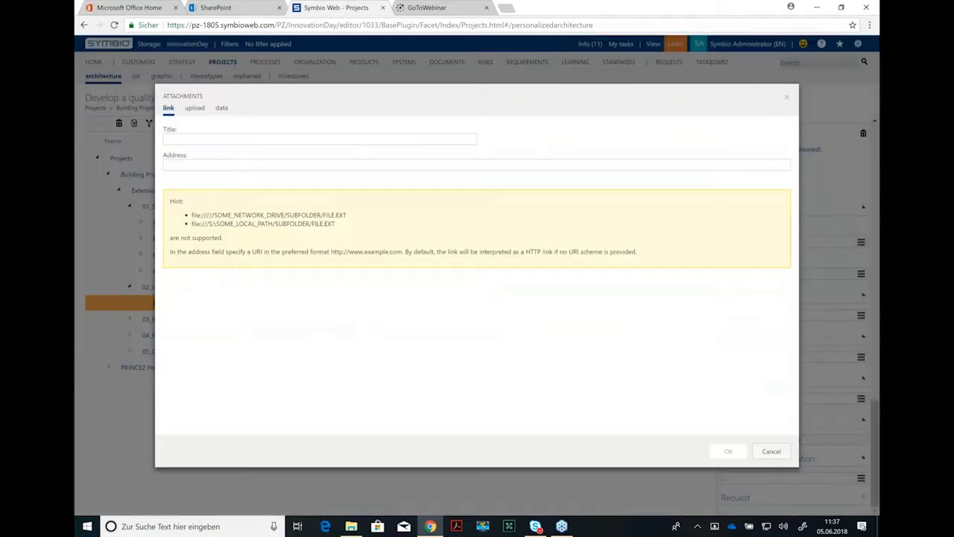
{"action": "left_click", "coordinate": [198, 108]}
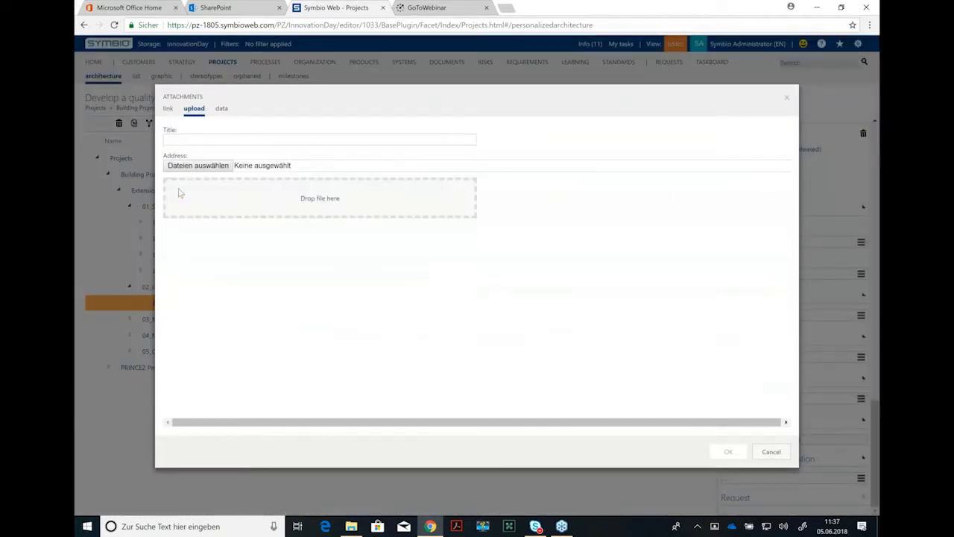
{"action": "left_click", "coordinate": [430, 215]}
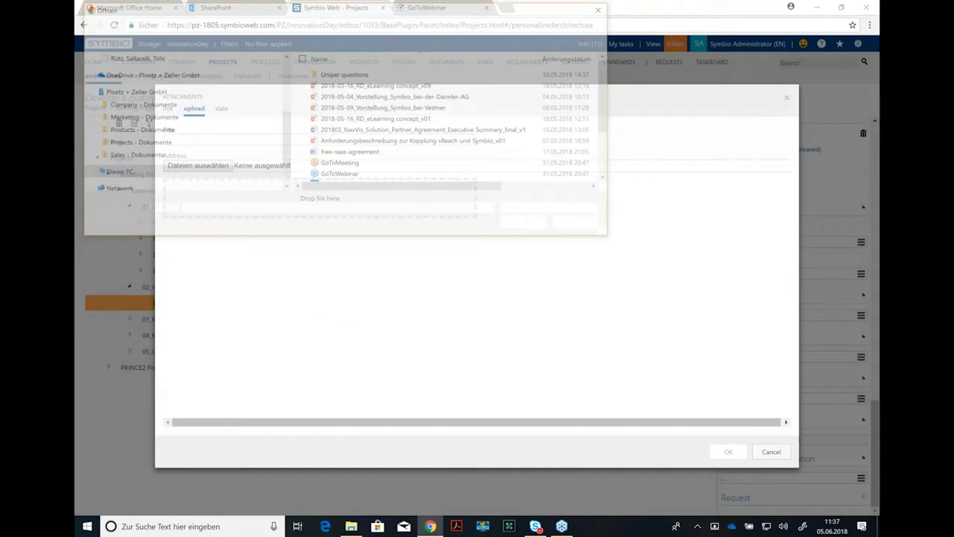
{"action": "scroll", "coordinate": [149, 120], "scroll_direction": "up", "scroll_amount": 3}
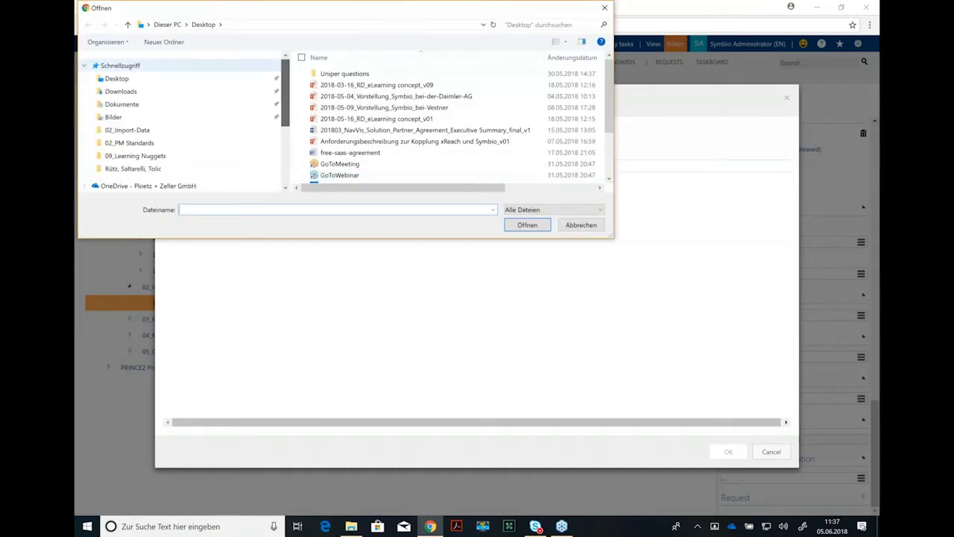
{"action": "left_click", "coordinate": [119, 79]}
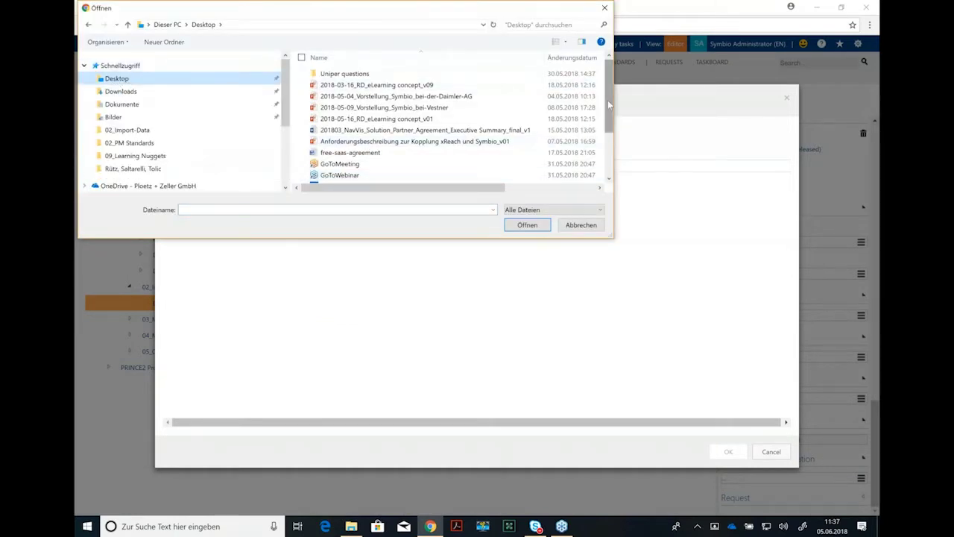
{"action": "left_click_drag", "start_coordinate": [611, 110], "coordinate": [612, 149]}
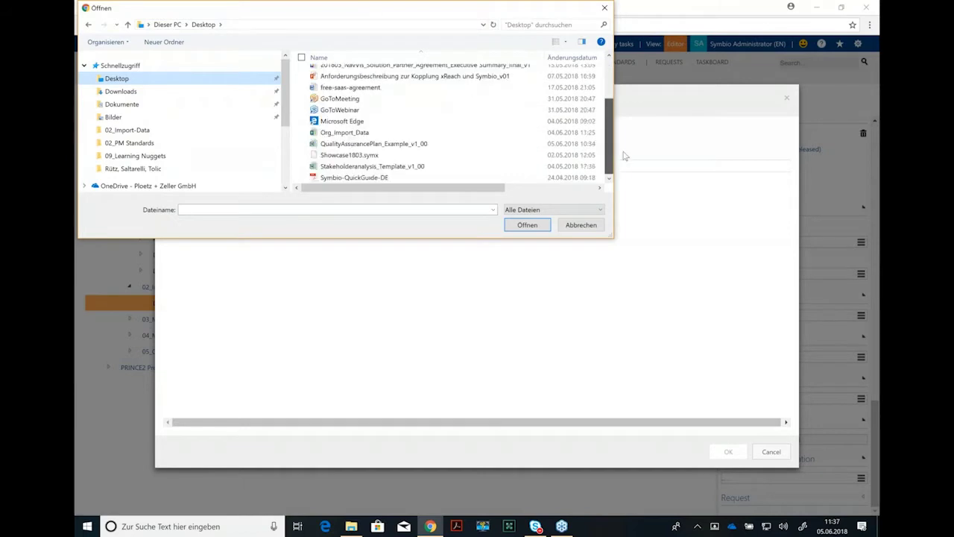
{"action": "left_click", "coordinate": [372, 144]}
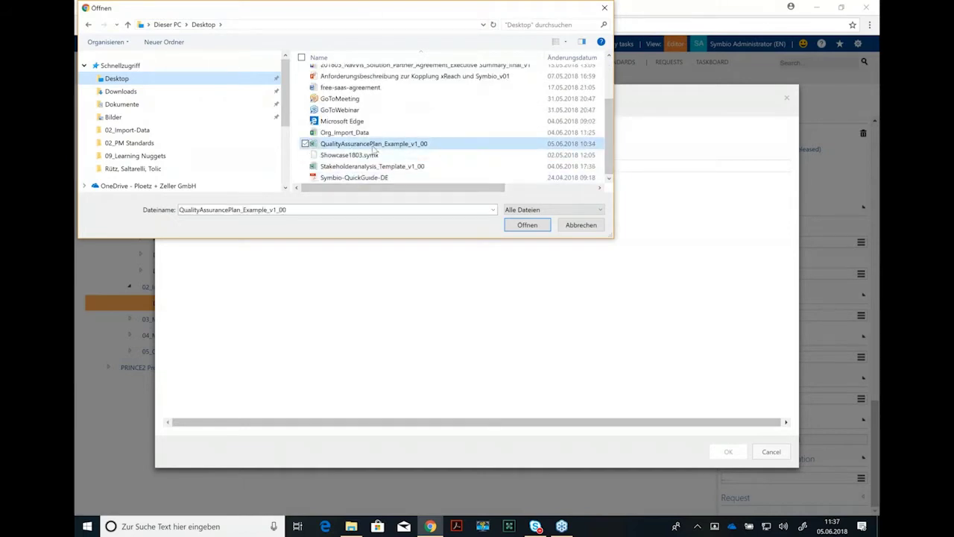
{"action": "left_click", "coordinate": [520, 226]}
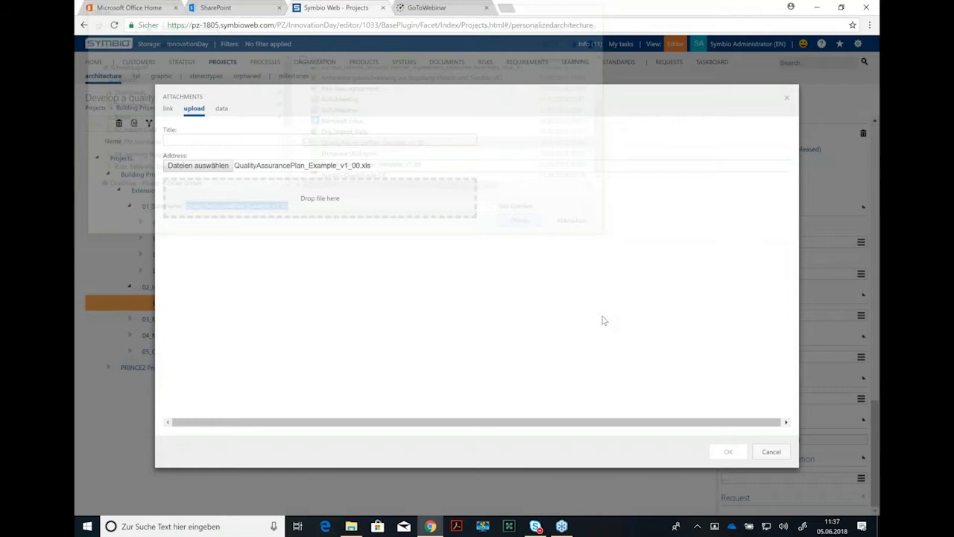
{"action": "left_click", "coordinate": [729, 452]}
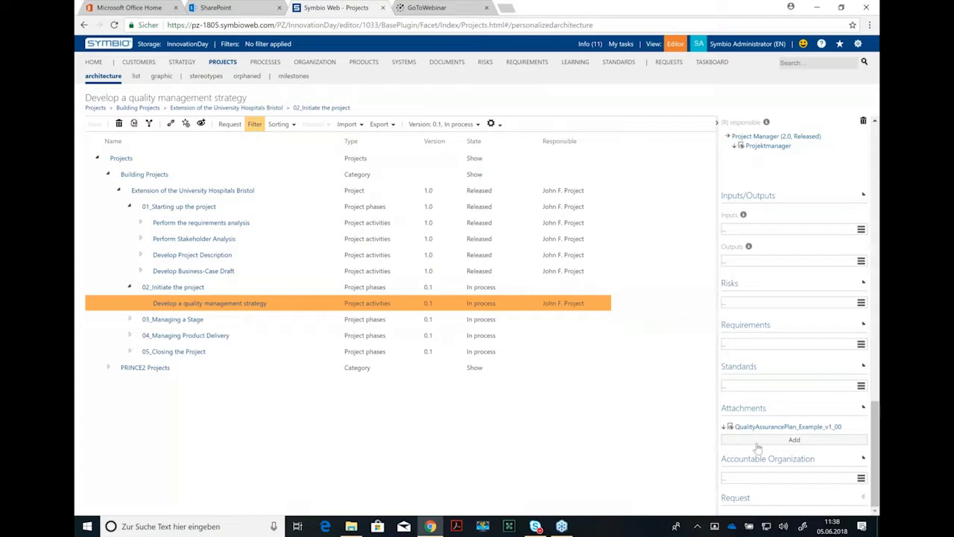
Step: Pick Compliance from the organization tree as the activity's accountable organization
{"action": "left_click", "coordinate": [861, 478]}
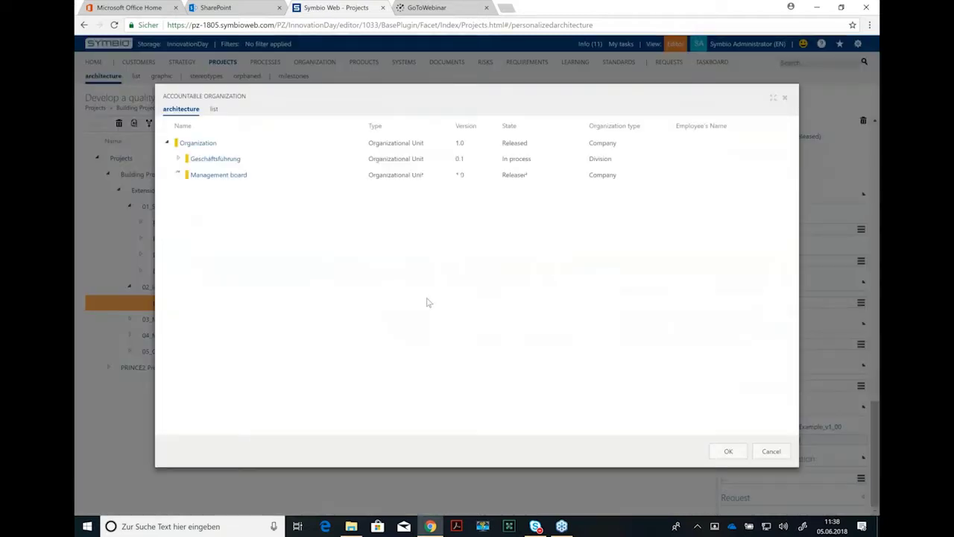
{"action": "double_click", "coordinate": [229, 257]}
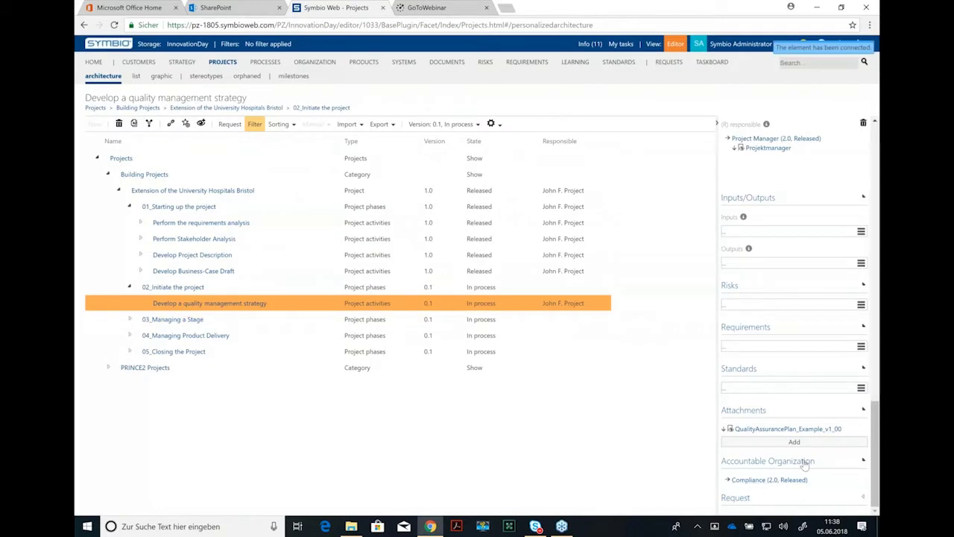
{"action": "left_click_drag", "start_coordinate": [876, 445], "coordinate": [871, 145]}
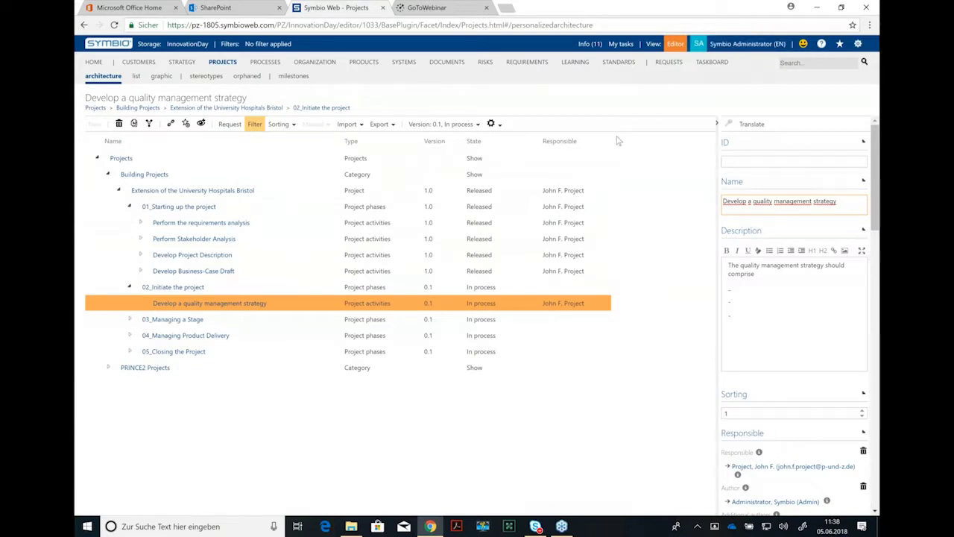
Step: Change the activity's version 0.1 state from In process to Ready for release
{"action": "left_click", "coordinate": [477, 126]}
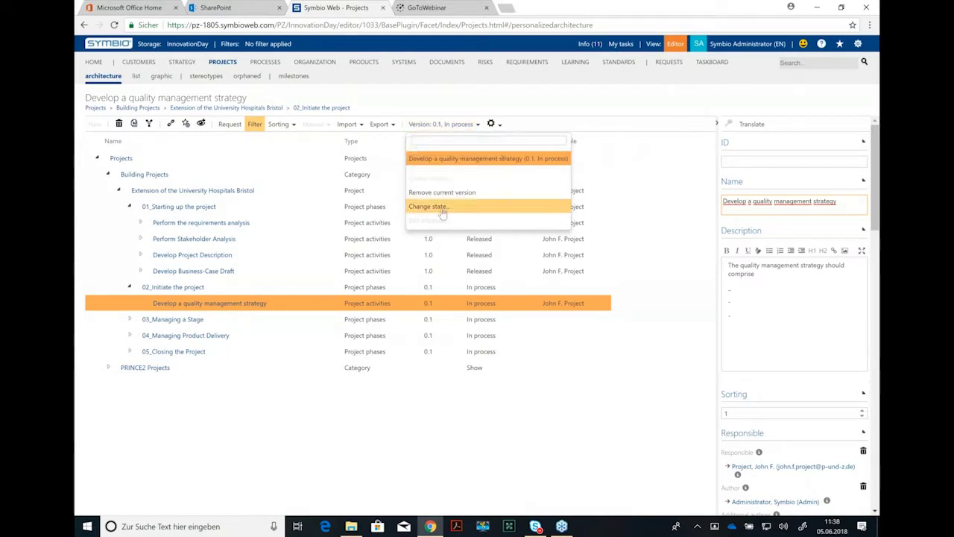
{"action": "left_click", "coordinate": [442, 206]}
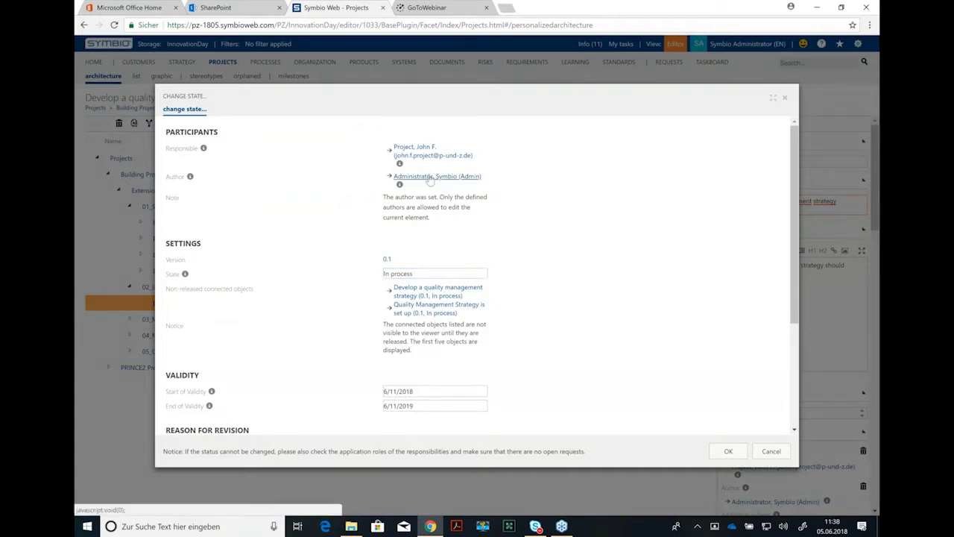
{"action": "left_click", "coordinate": [415, 275]}
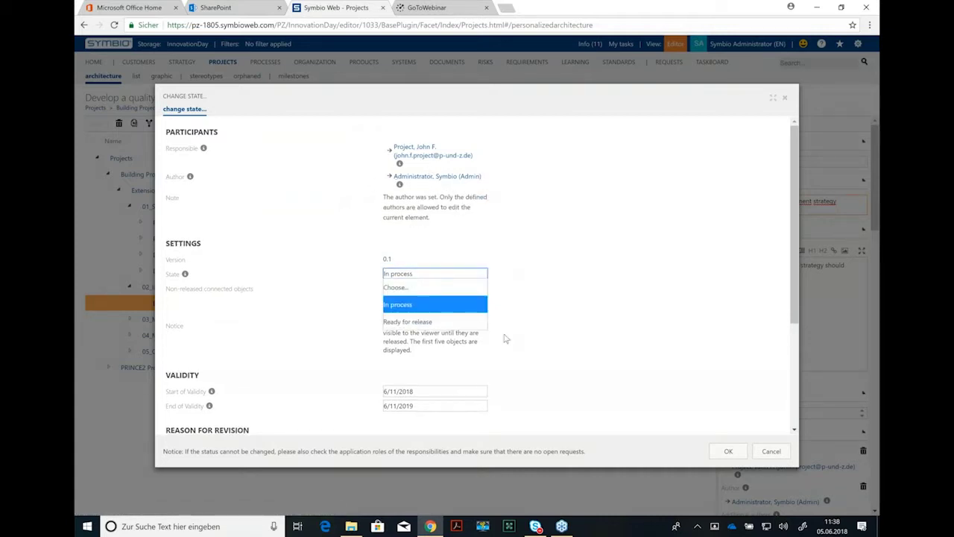
{"action": "key", "text": "Down"}
{"action": "key", "text": "Return"}
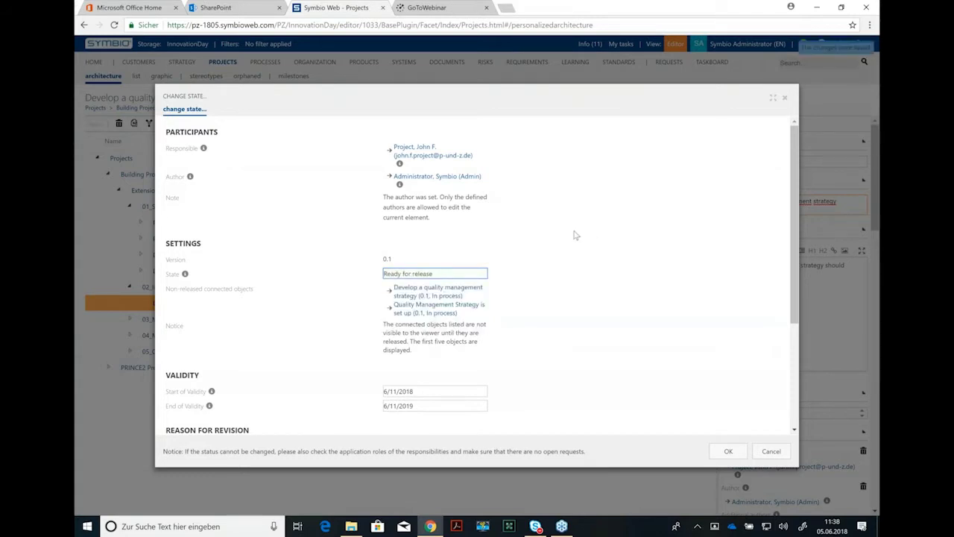
{"action": "scroll", "coordinate": [558, 261], "scroll_direction": "down", "scroll_amount": 1}
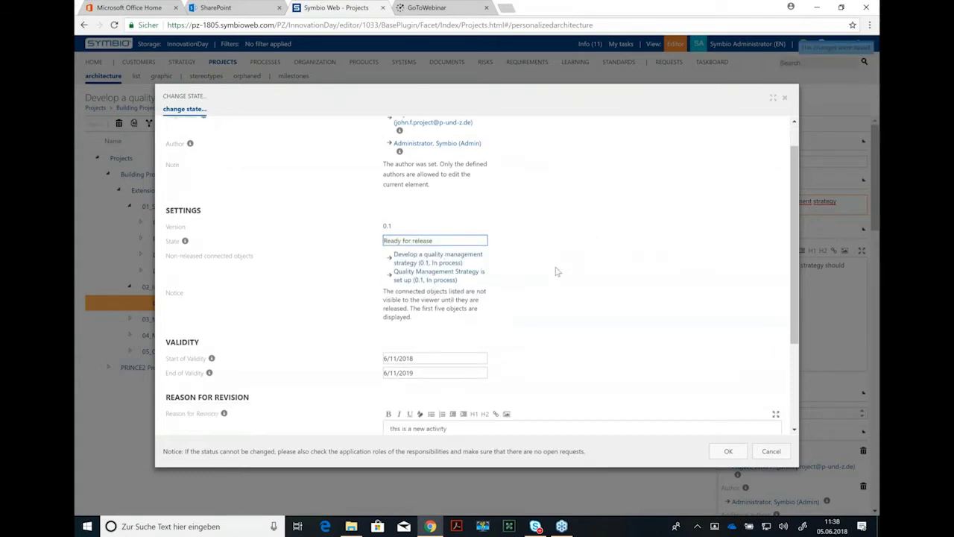
{"action": "scroll", "coordinate": [558, 272], "scroll_direction": "down", "scroll_amount": 4}
{"action": "scroll", "coordinate": [605, 332], "scroll_direction": "up", "scroll_amount": 5}
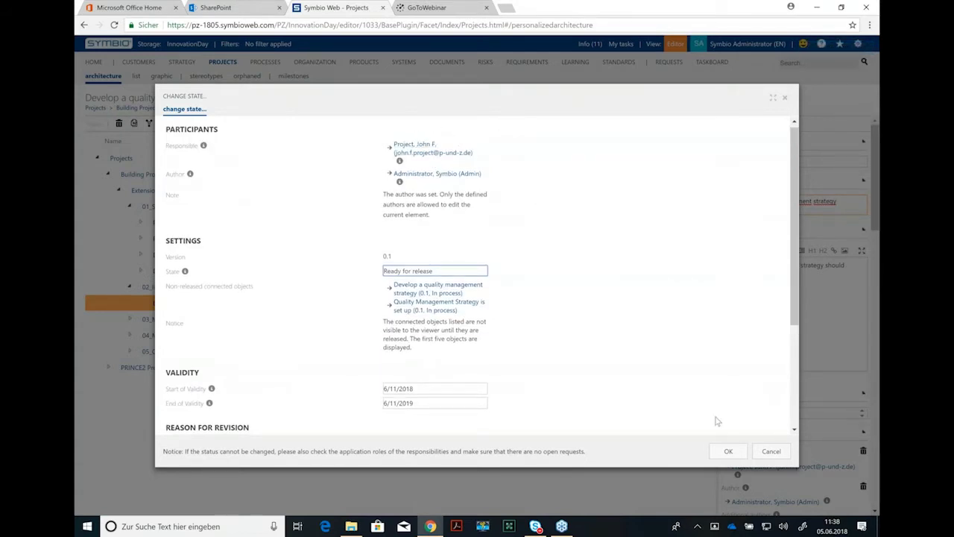
{"action": "left_click", "coordinate": [729, 452]}
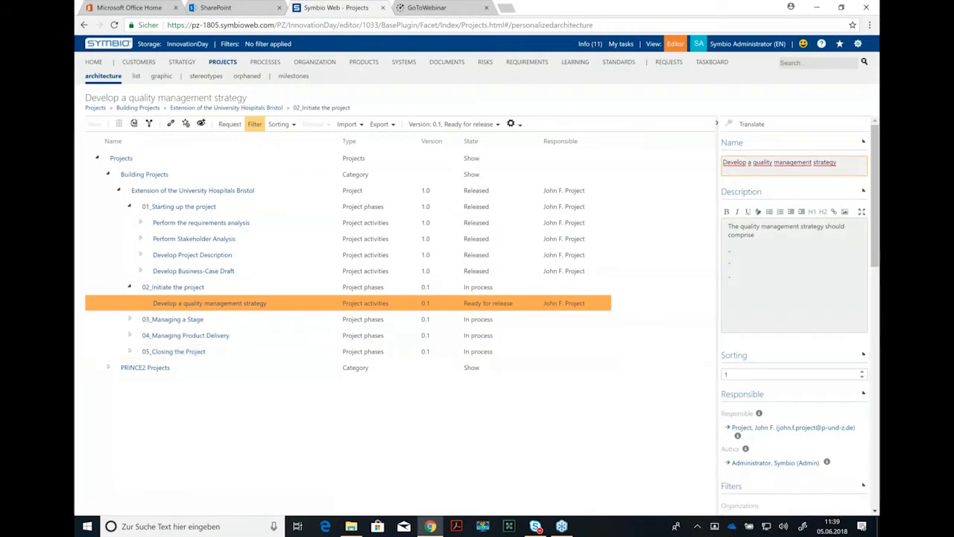
Step: Log out as administrator and log back in with the project user's saved login and password
{"action": "left_click", "coordinate": [742, 44]}
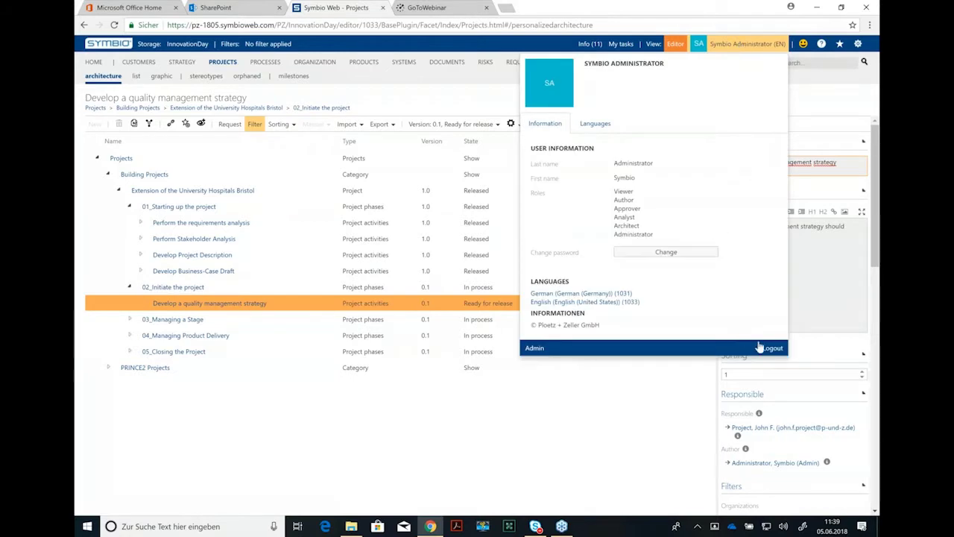
{"action": "left_click", "coordinate": [770, 348]}
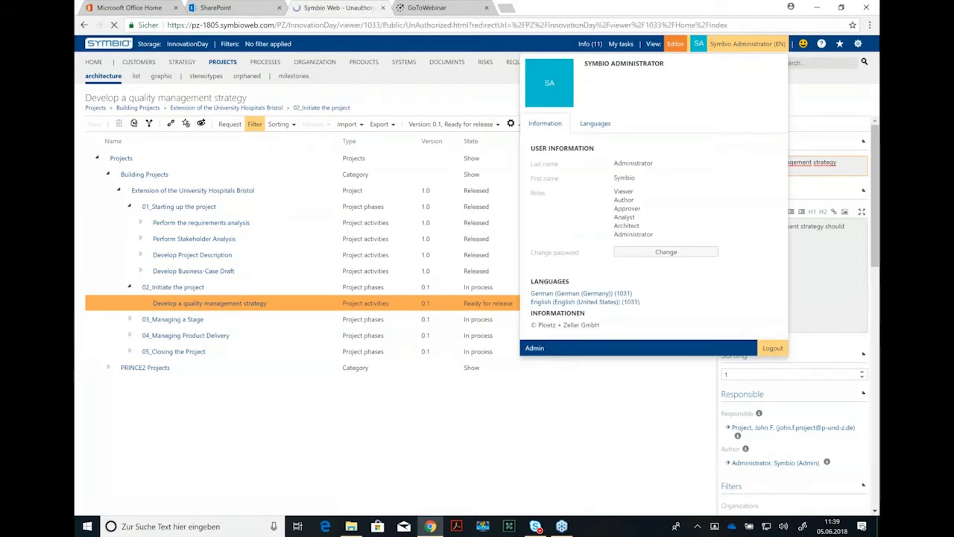
{"action": "left_click", "coordinate": [480, 202]}
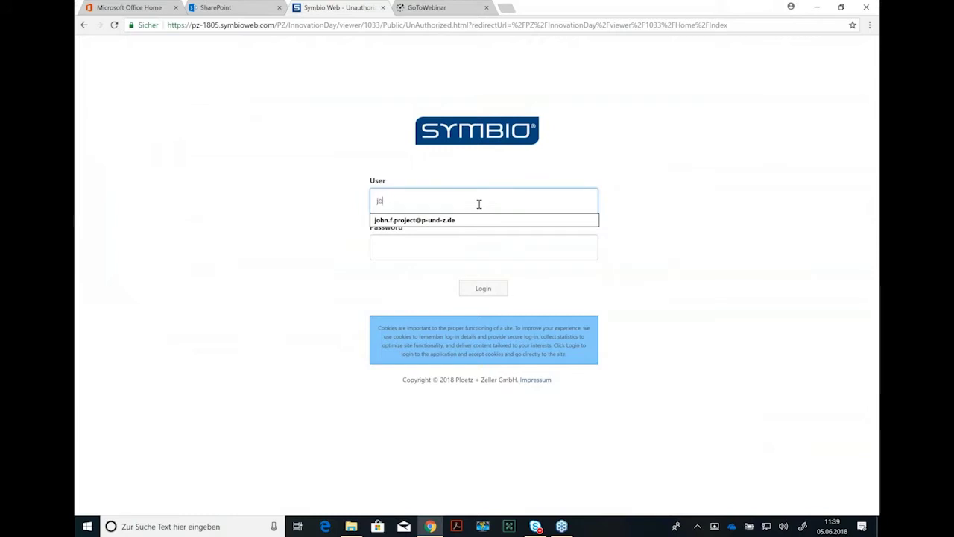
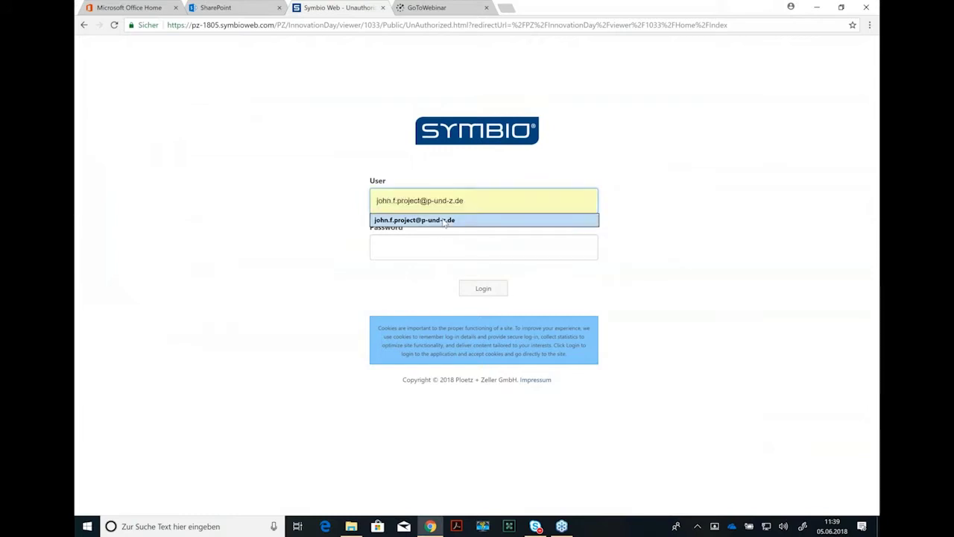
{"action": "left_click", "coordinate": [443, 222]}
{"action": "left_click", "coordinate": [437, 247]}
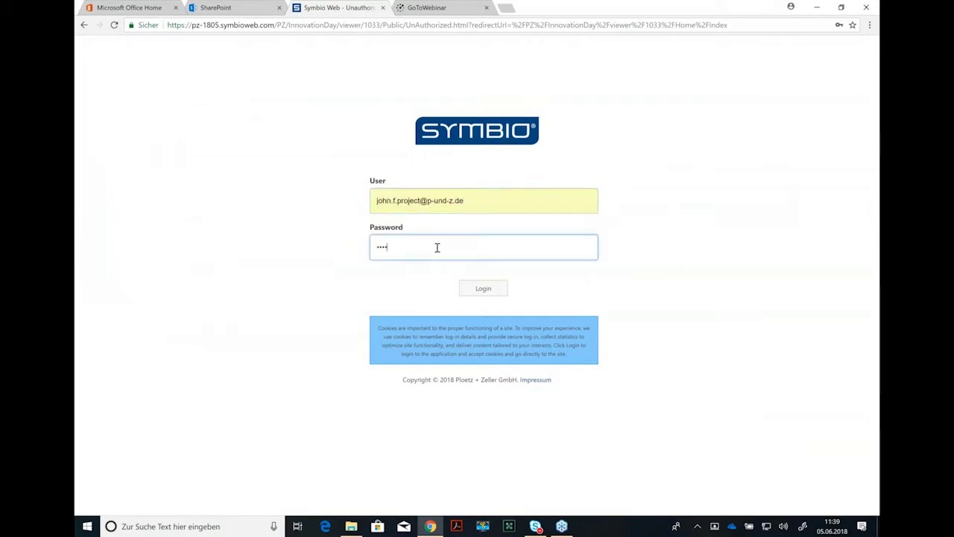
{"action": "left_click", "coordinate": [485, 294]}
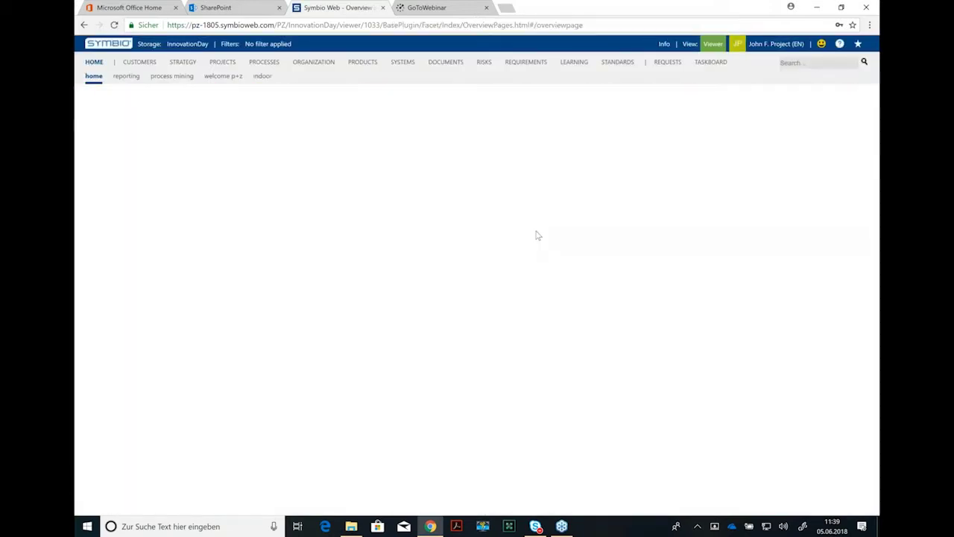
Step: In Editor mode, accept the Approve release task from my tasks
{"action": "left_click", "coordinate": [713, 43]}
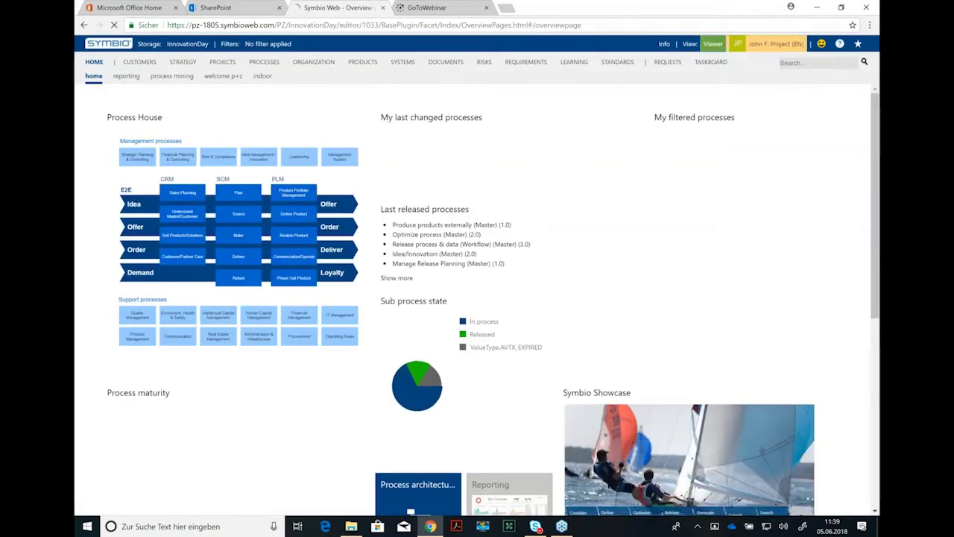
{"action": "left_click", "coordinate": [711, 61]}
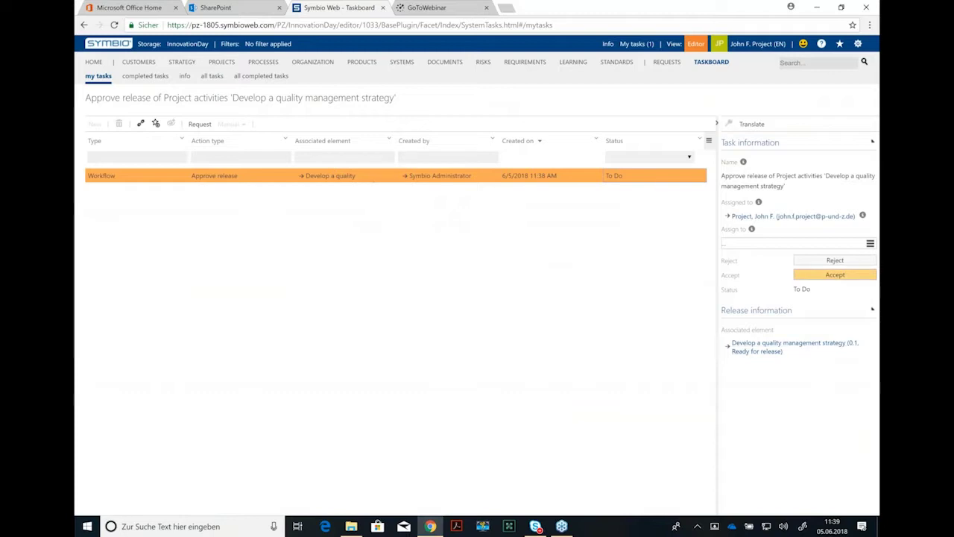
{"action": "left_click", "coordinate": [835, 274]}
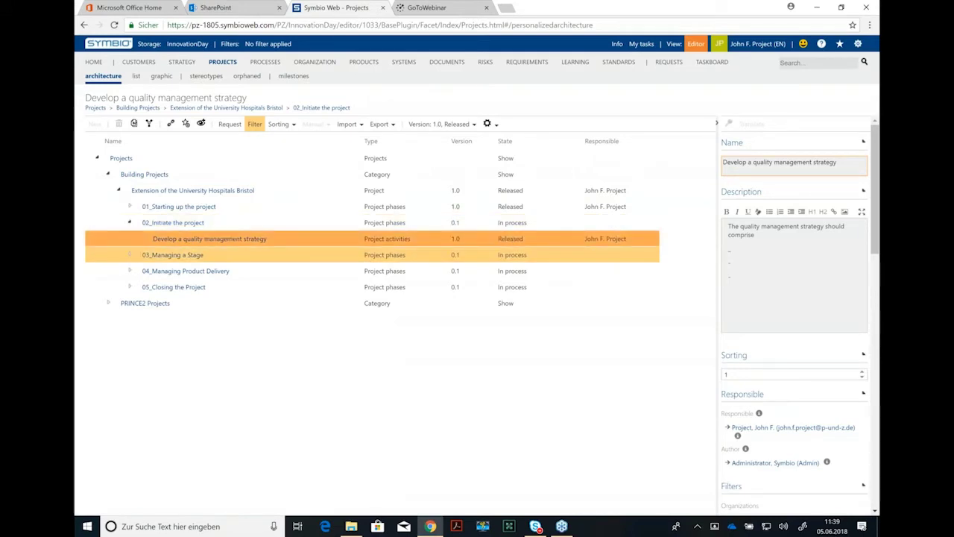
Step: Expand 01_Starting up the project and open the Extension of the University Hospitals Bristol project details
{"action": "left_click", "coordinate": [129, 207]}
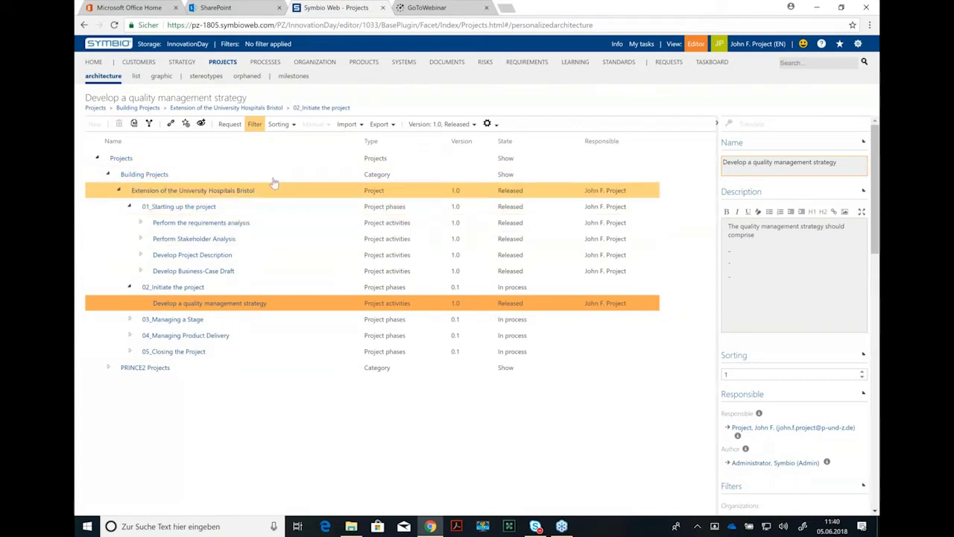
{"action": "left_click", "coordinate": [161, 76]}
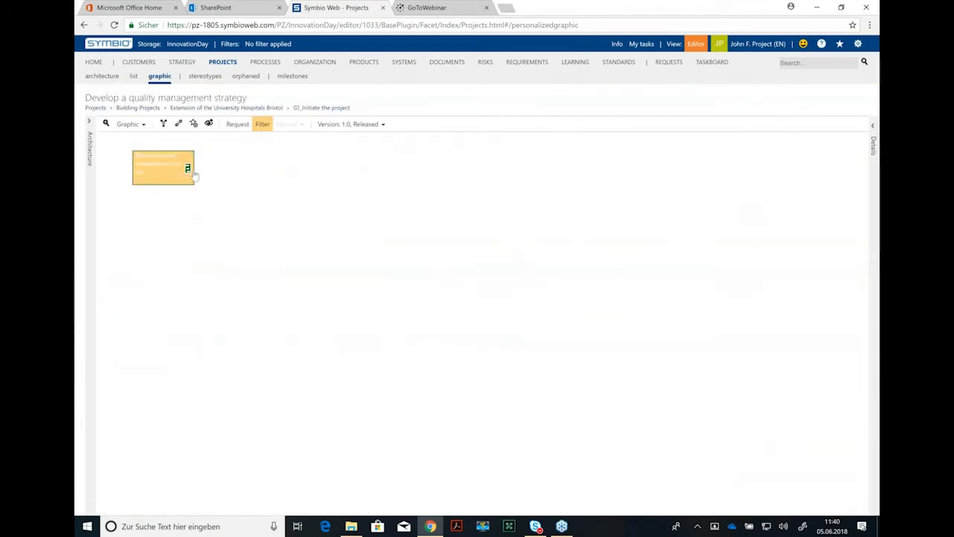
{"action": "left_click", "coordinate": [101, 77]}
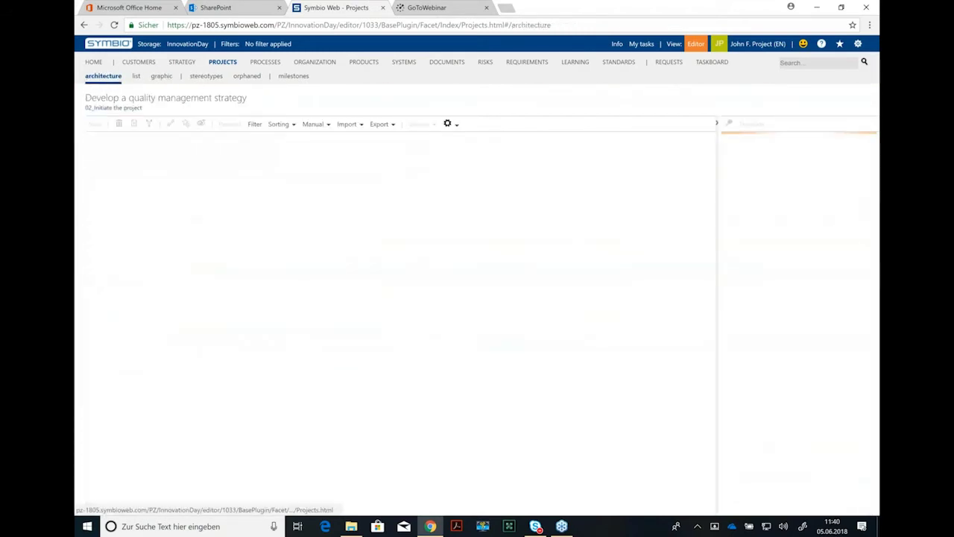
{"action": "left_click", "coordinate": [154, 192]}
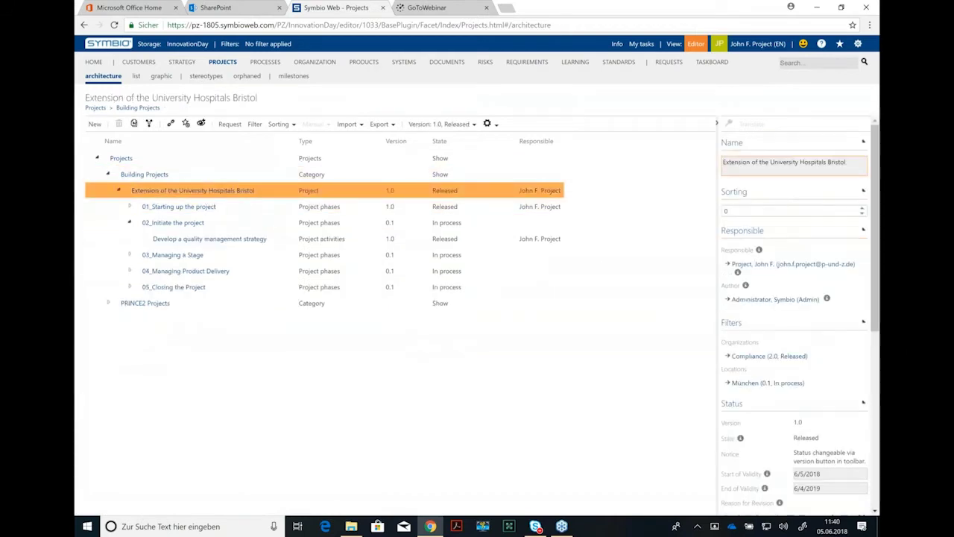
Step: Show the hospital extension project's phases and activities flat with versions and states
{"action": "left_click", "coordinate": [162, 78]}
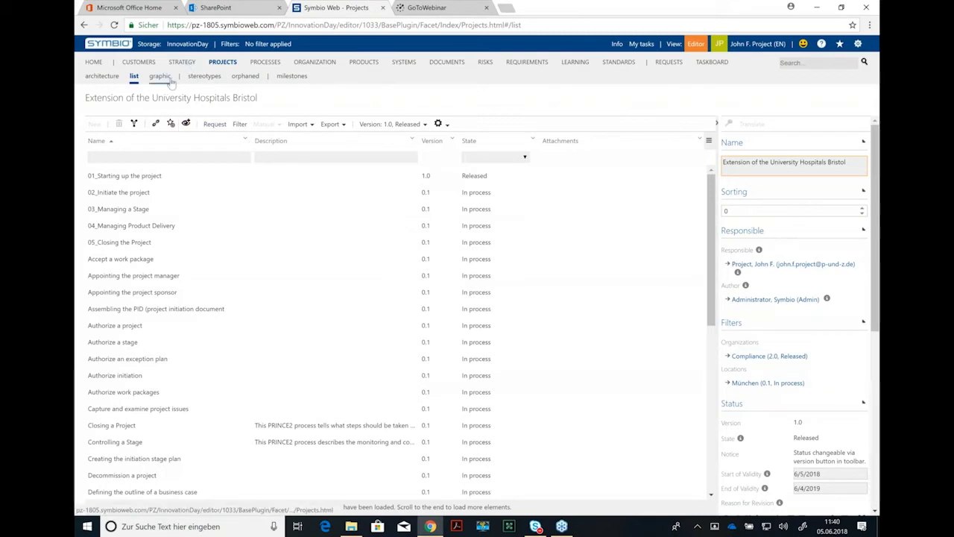
Step: Go back to the architecture tree showing the Bristol hospital extension project
{"action": "left_click", "coordinate": [122, 80]}
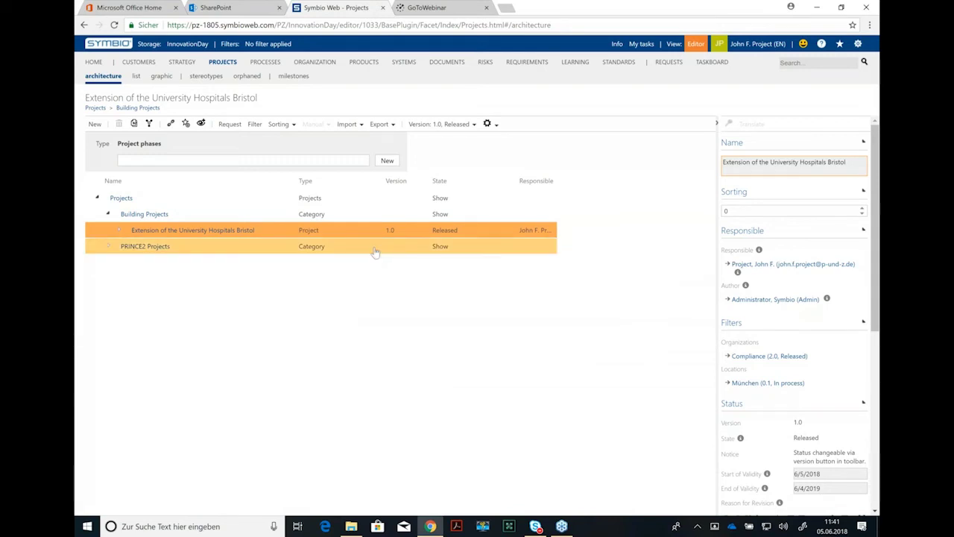
Step: Expand the Bristol project and 01_Starting up the project, then view Perform Stakeholder Analysis
{"action": "left_click", "coordinate": [139, 232]}
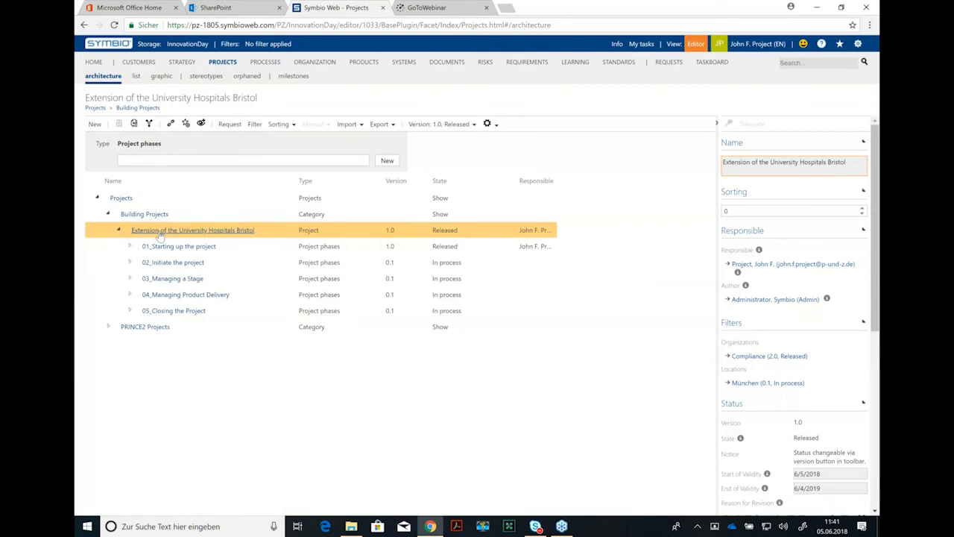
{"action": "left_click", "coordinate": [170, 246]}
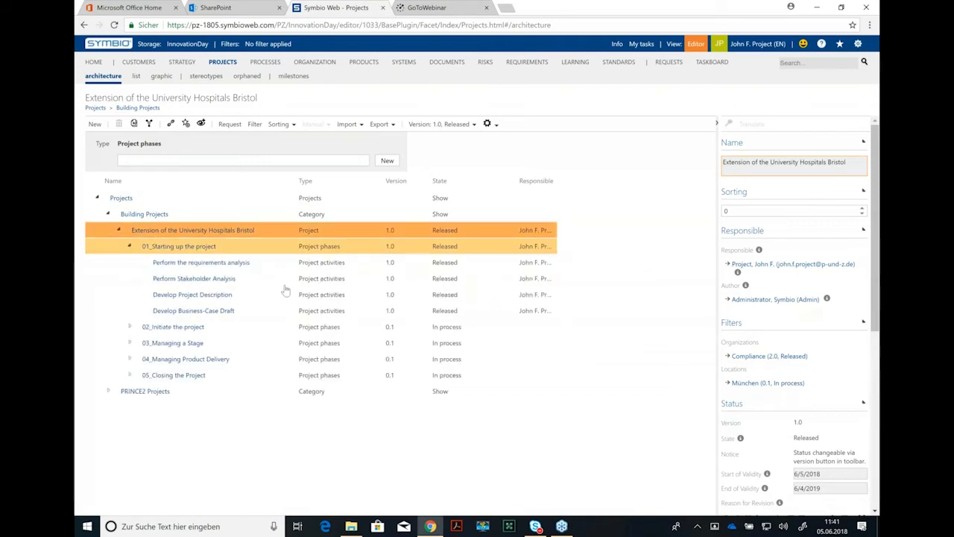
{"action": "left_click", "coordinate": [357, 283]}
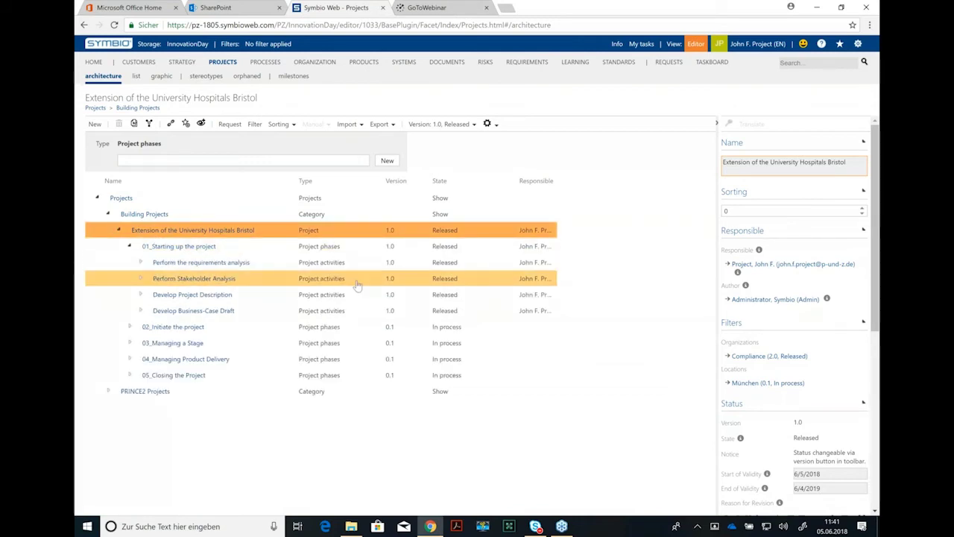